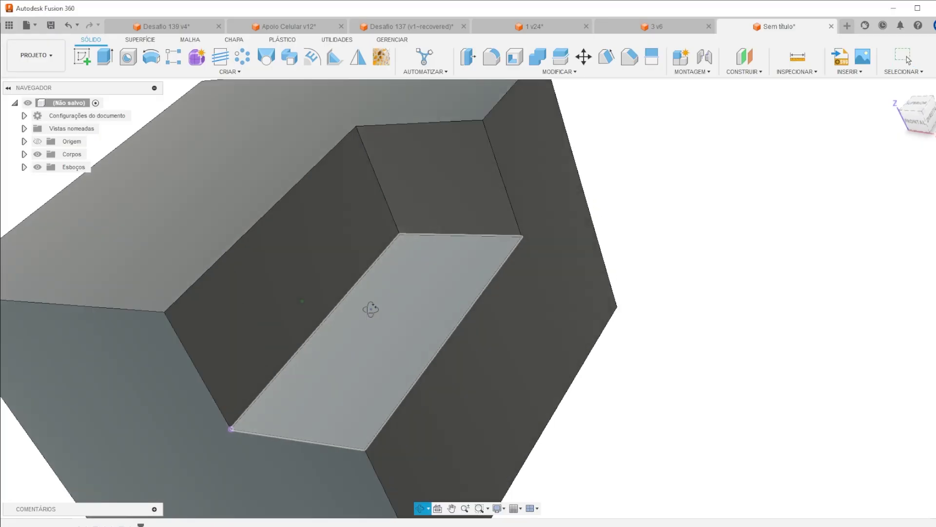
- Loft as a new body from the cutout's end face to the corner point at the opposite end
shift+middle_drag(370, 309, 414, 300)
scroll(480, 277, up, 2)
click(270, 59)
click(444, 116)
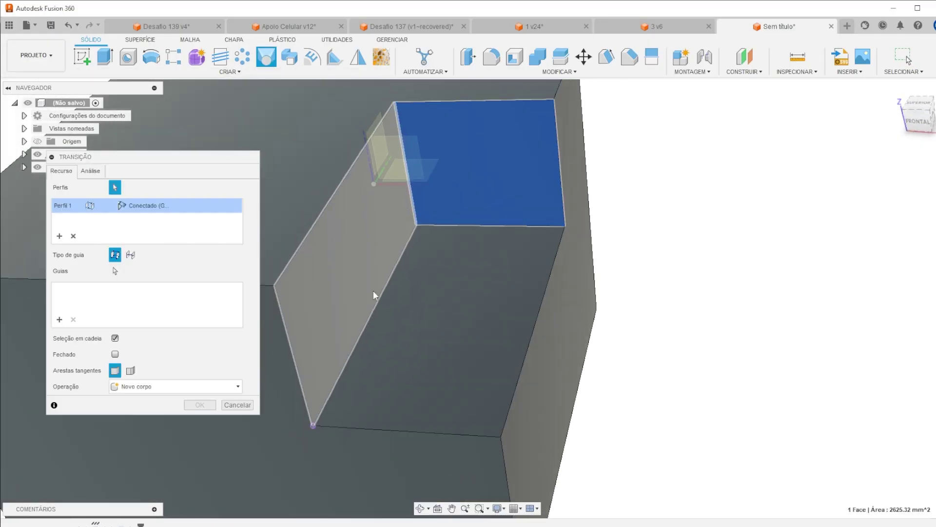
click(312, 425)
click(200, 405)
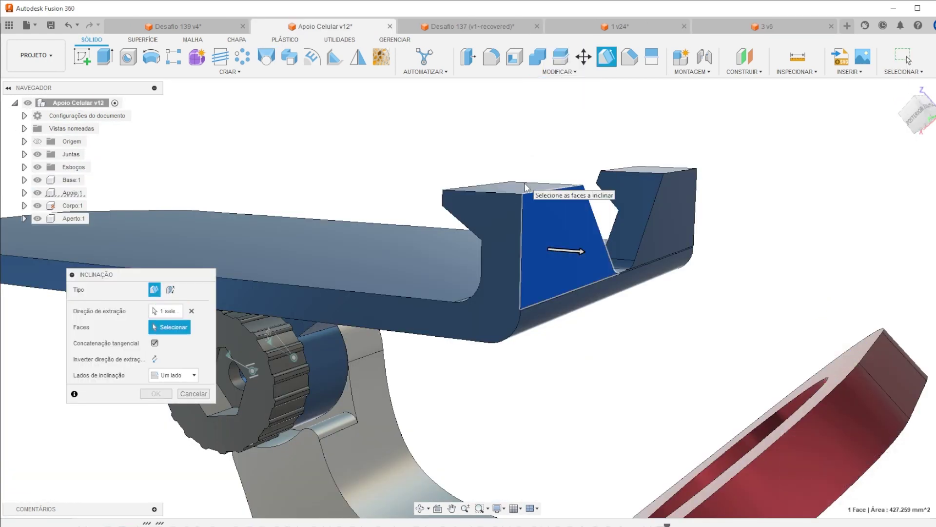
- Draft the top face of the phone holder's front lip by 45 degrees, using the adjacent front face as the pull direction
click(525, 183)
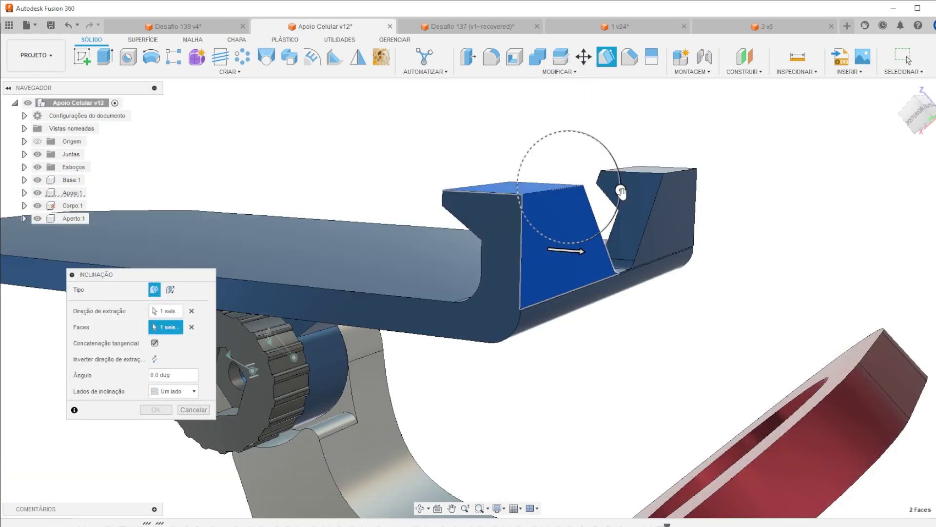
drag(625, 184, 604, 236)
click(156, 410)
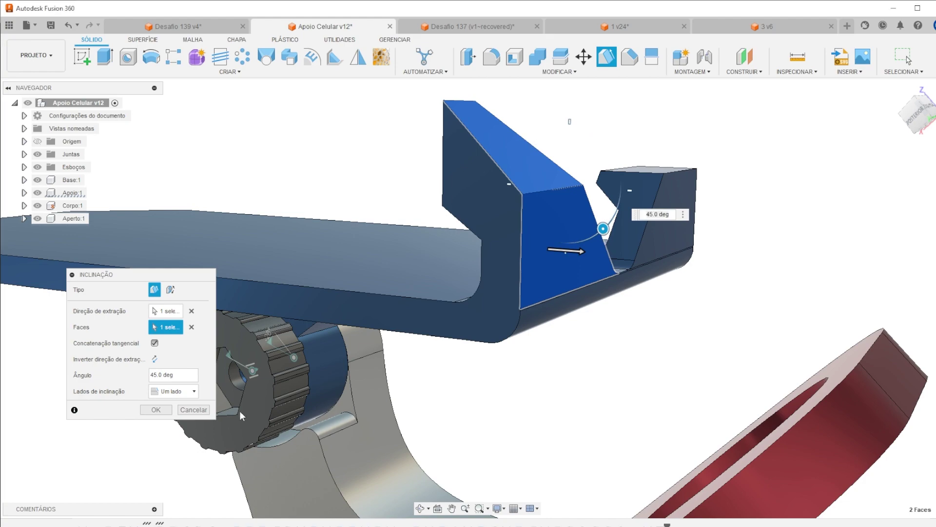
scroll(644, 161, up, 3)
shift+middle_drag(658, 156, 585, 142)
middle_drag(585, 142, 511, 394)
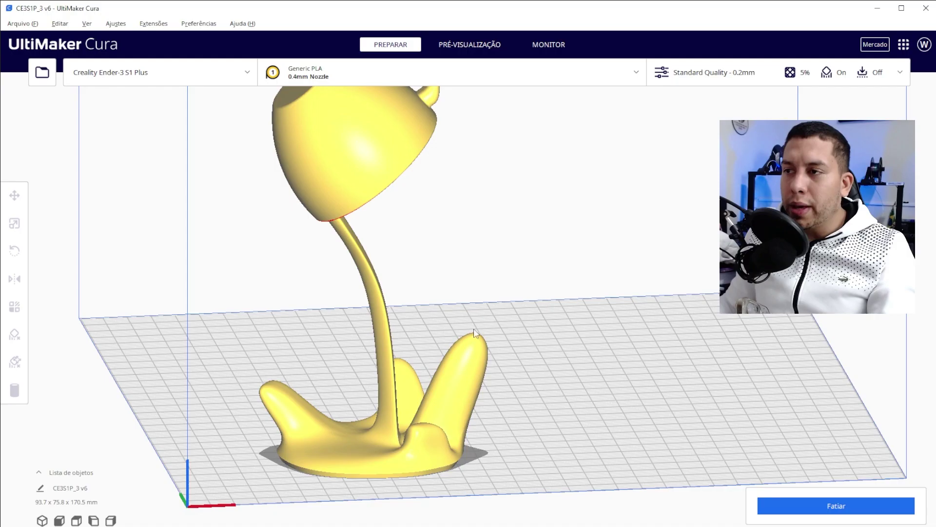
scroll(424, 289, up, 3)
middle_drag(423, 290, 520, 332)
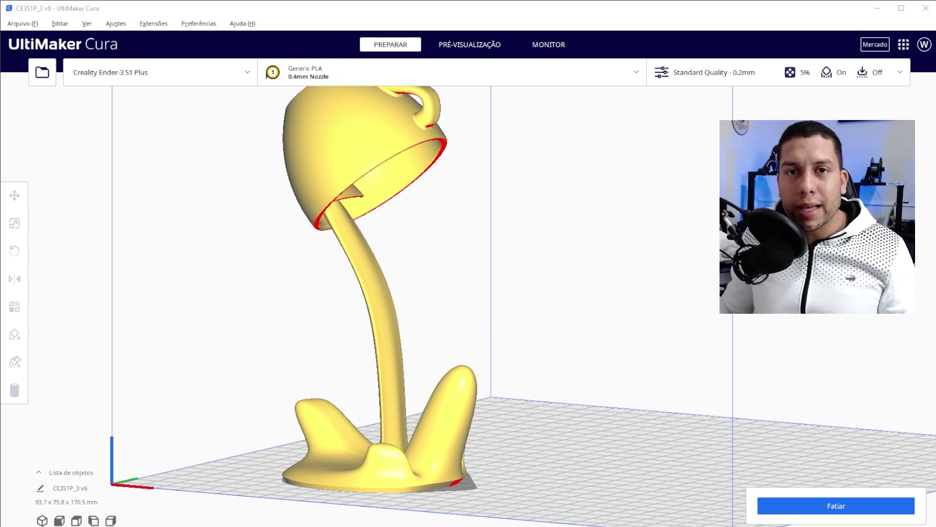
- Switch to Fusion 360 and resize its window to fill the screen
key(alt+Tab)
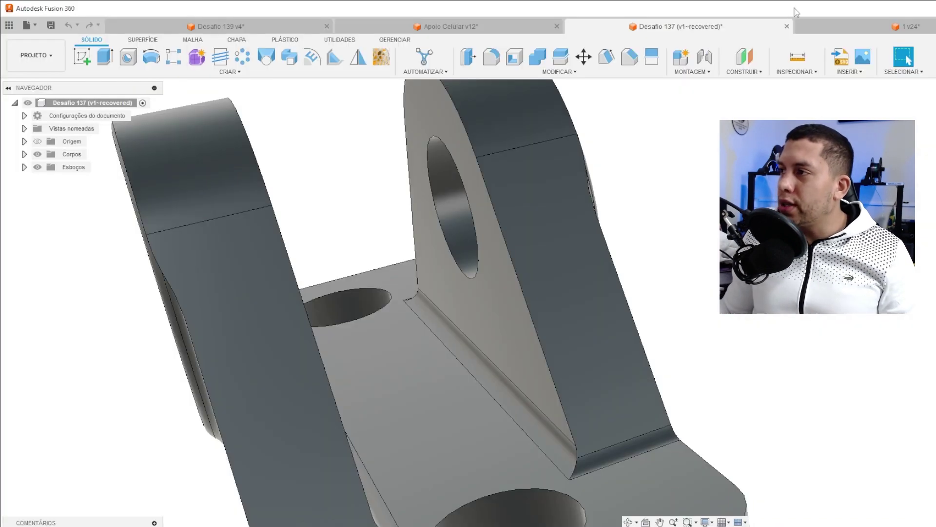
drag(793, 9, 1, 1)
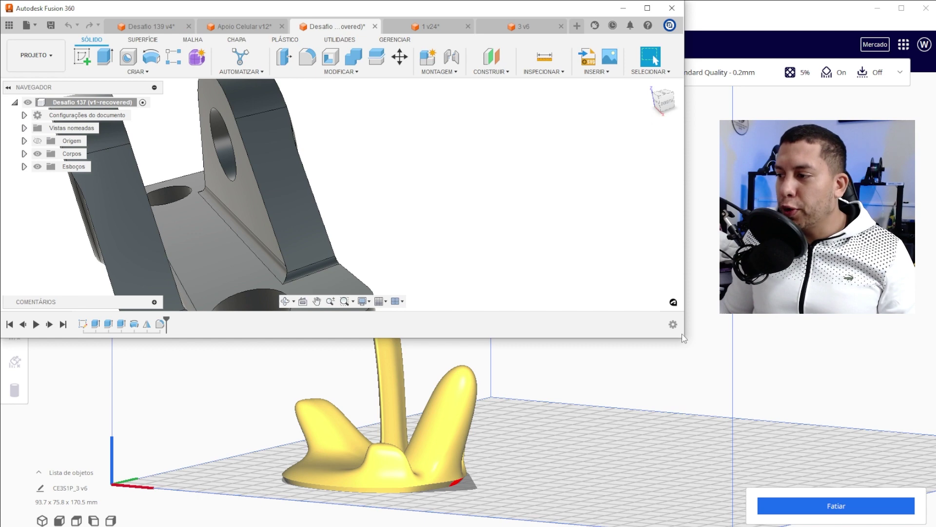
drag(684, 337, 935, 526)
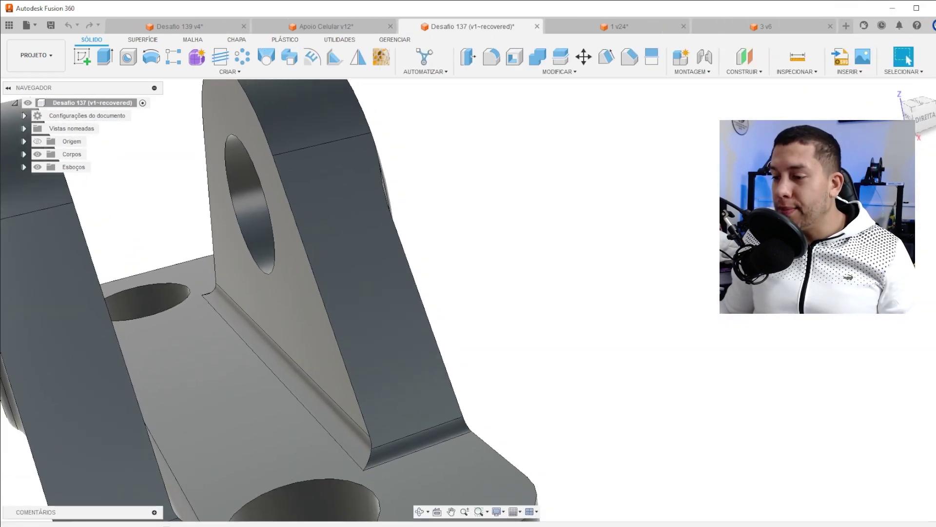
- Try a 5 mm fillet on the underside edge of the bracket's base hole
key(F6)
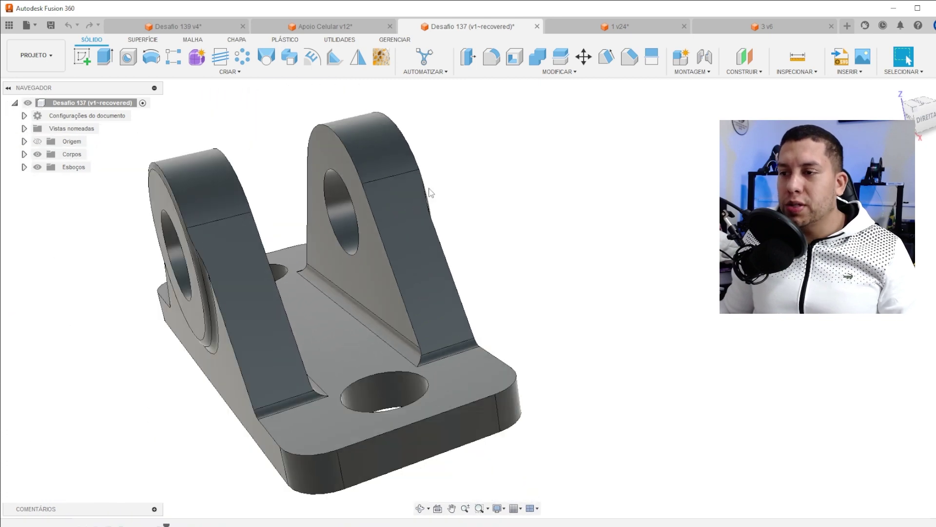
shift+middle_drag(432, 193, 462, 194)
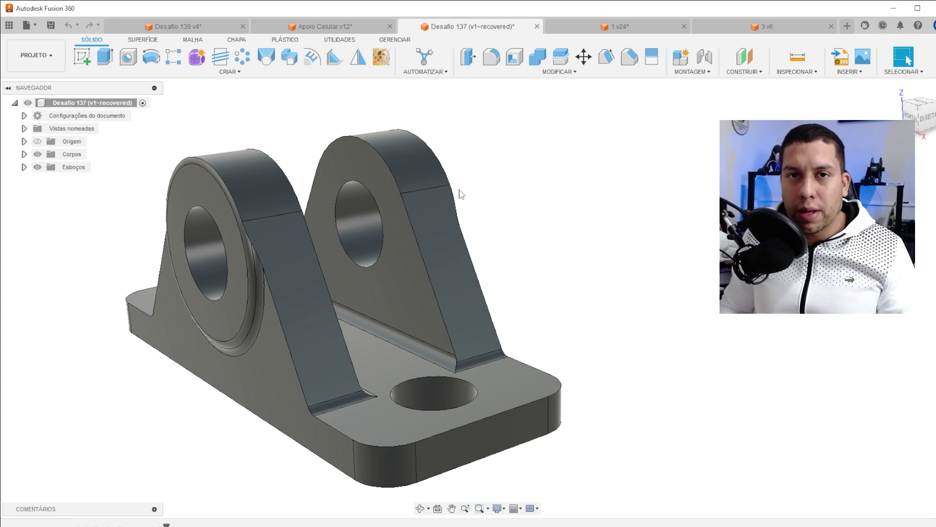
shift+middle_drag(461, 194, 327, 312)
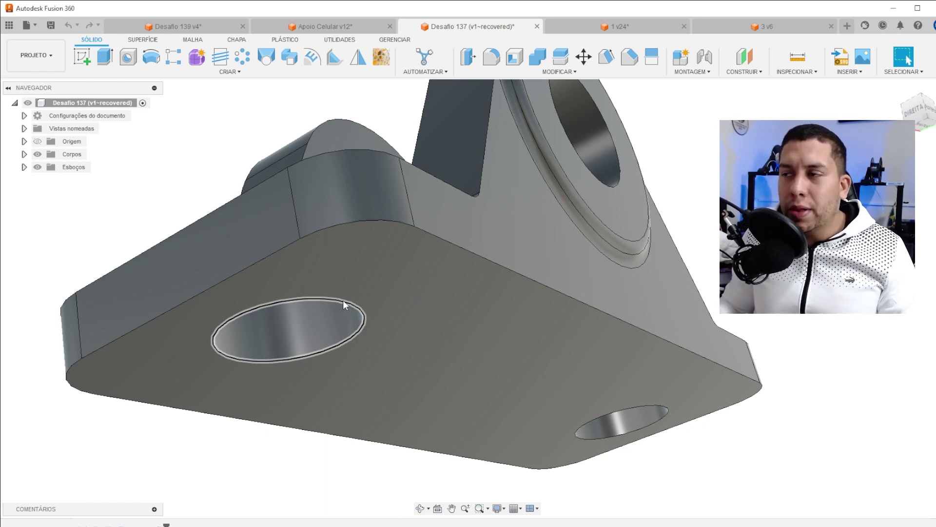
click(491, 59)
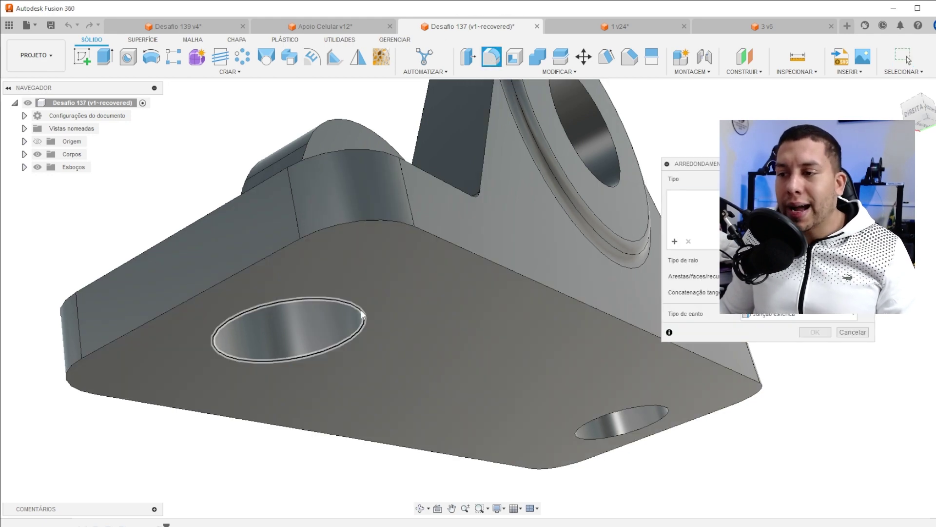
click(362, 314)
drag(361, 312, 366, 306)
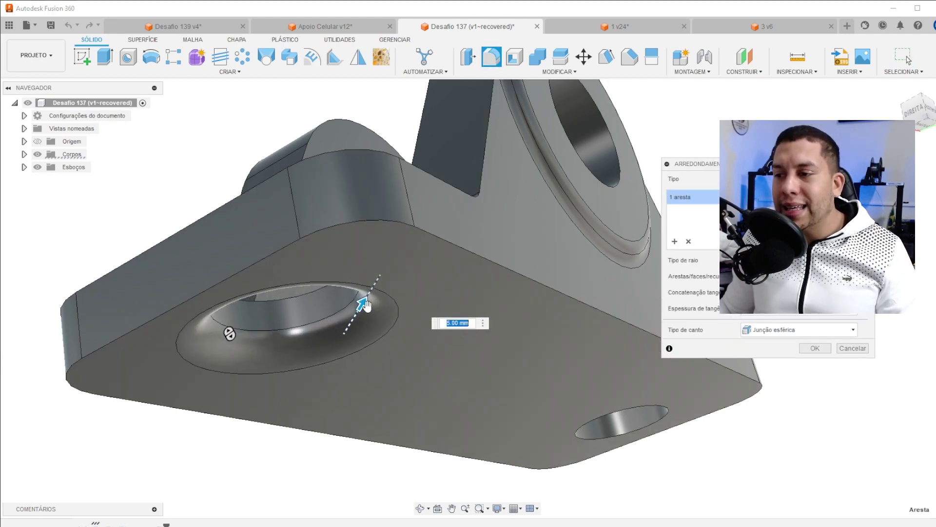
scroll(380, 329, up, 5)
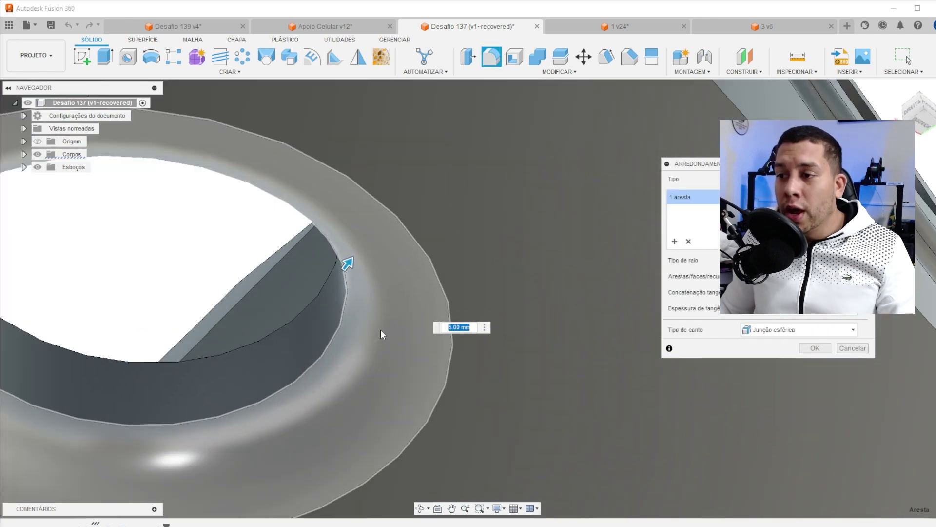
key(Escape)
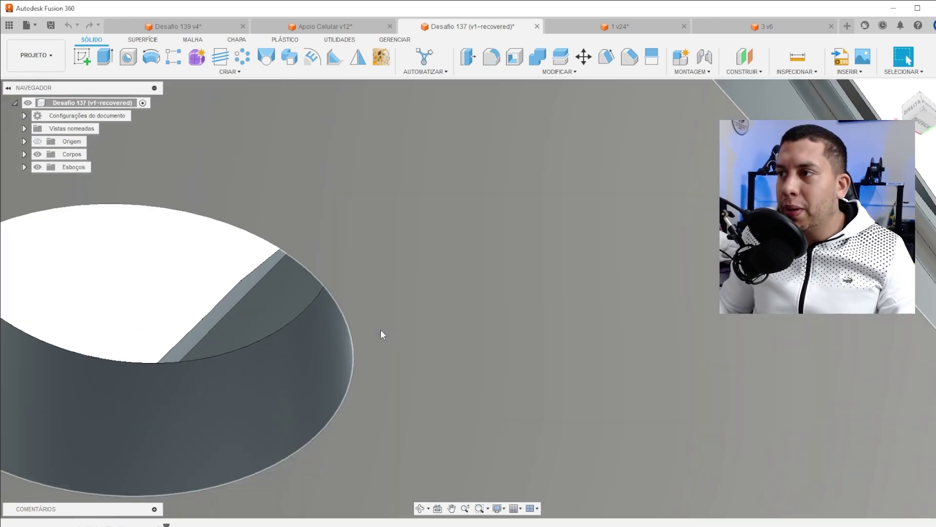
- Chamfer the underside edge of the bracket's base hole by 4 mm
click(629, 57)
click(284, 252)
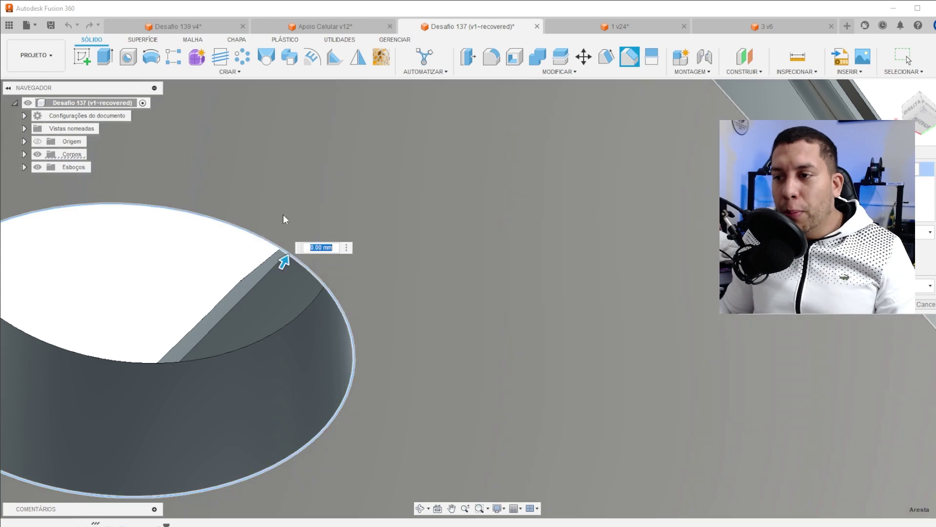
scroll(283, 215, down, 4)
drag(283, 239, 293, 219)
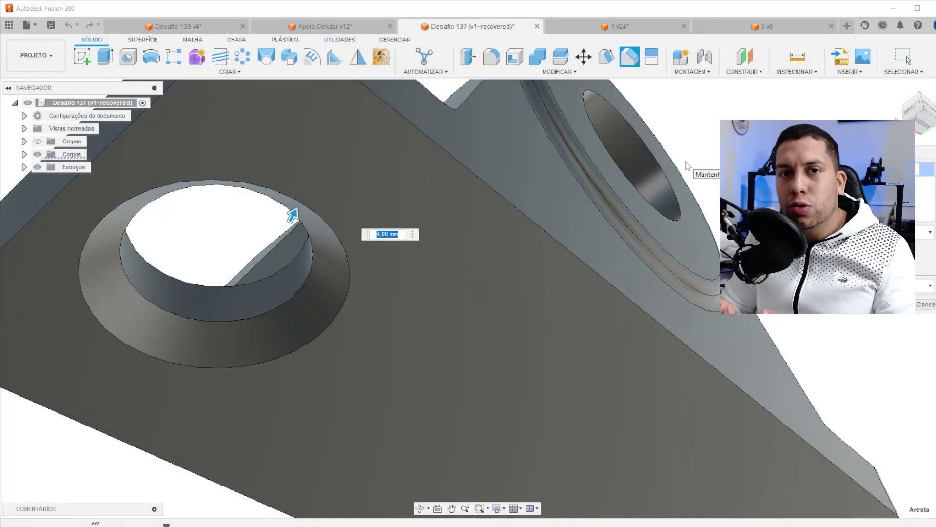
scroll(463, 228, down, 5)
shift+middle_drag(462, 227, 414, 307)
scroll(381, 261, up, 5)
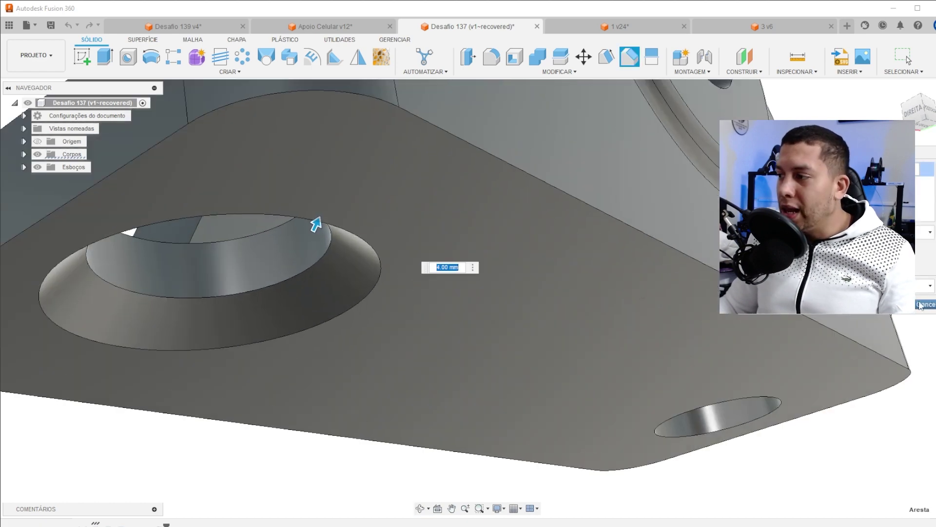
click(899, 304)
- Preview a section analysis offset -23 mm from the base's end face to examine the chamfered hole's profile
click(745, 73)
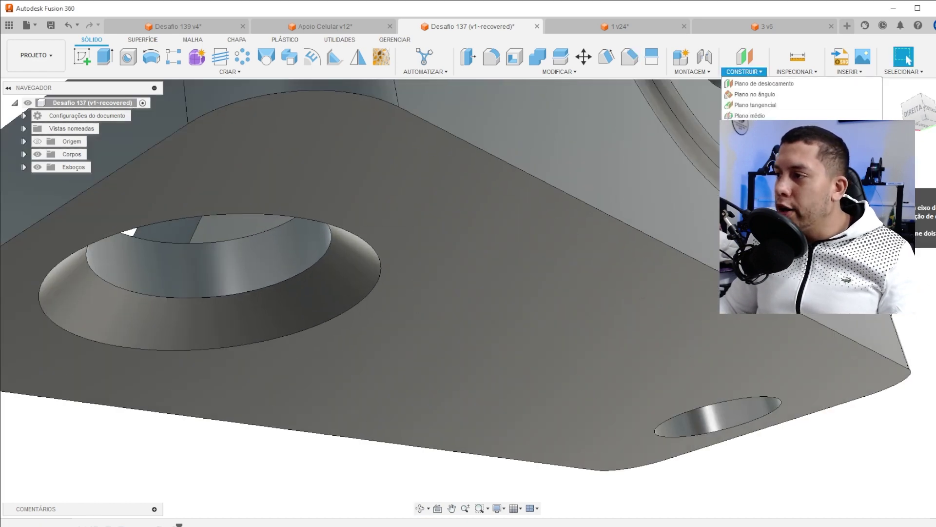
click(795, 71)
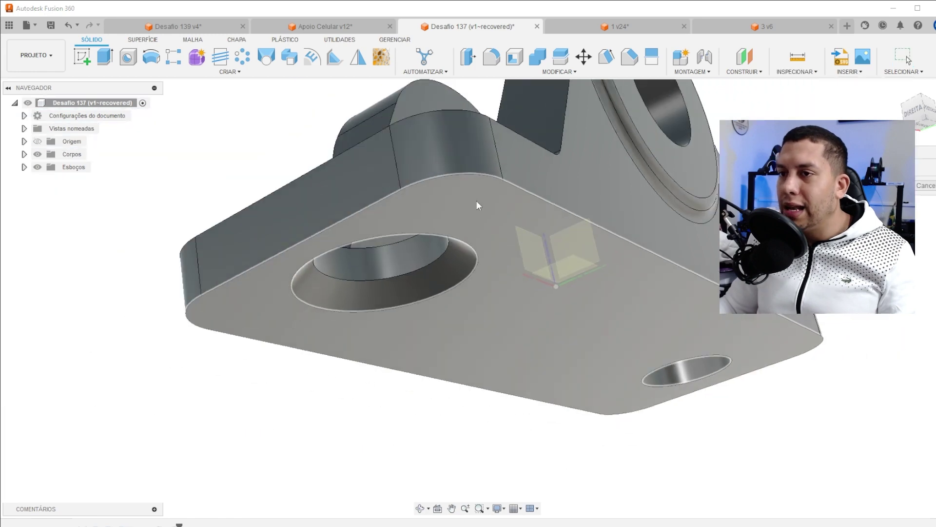
click(352, 192)
mouse_move(350, 192)
mouse_down()
mouse_move(418, 209)
mouse_move(467, 254)
mouse_up()
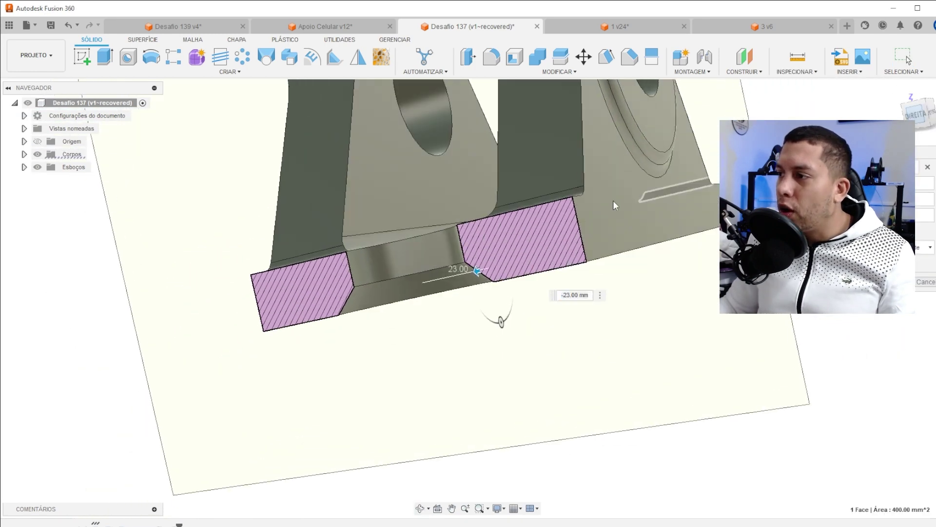
shift+middle_drag(613, 201, 666, 251)
scroll(665, 250, up, 5)
scroll(665, 250, up, 3)
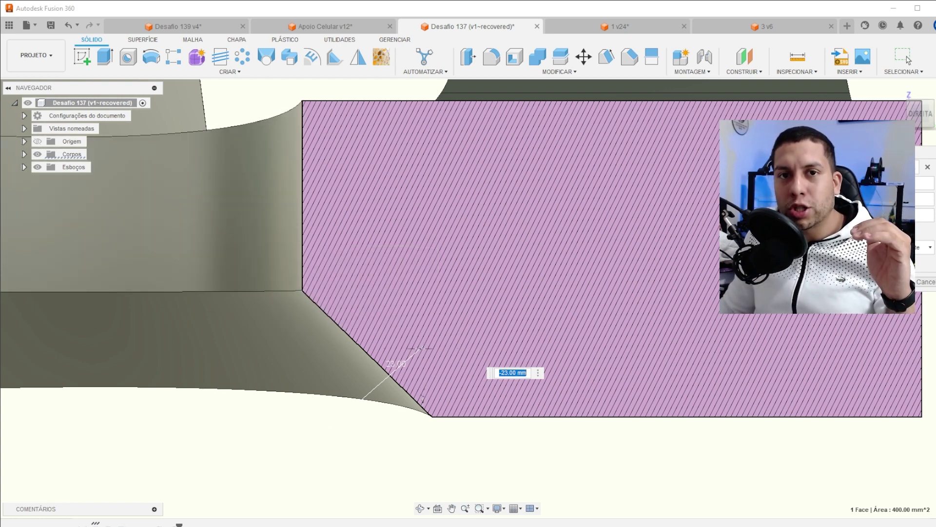
scroll(372, 266, down, 5)
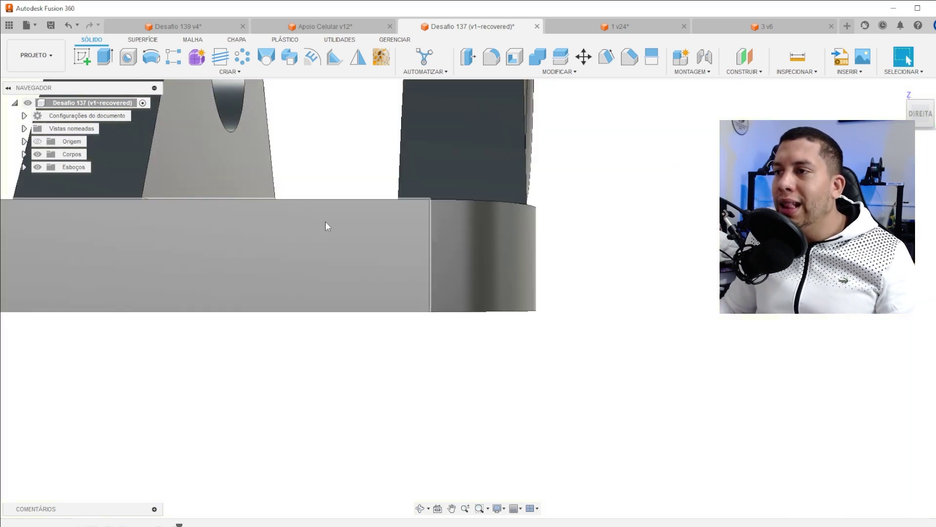
scroll(326, 221, down, 3)
shift+middle_drag(476, 192, 433, 250)
- In the Apoio Celular design, try a 35-degree draft on the front lip's top face, with its front face as pull direction
click(325, 26)
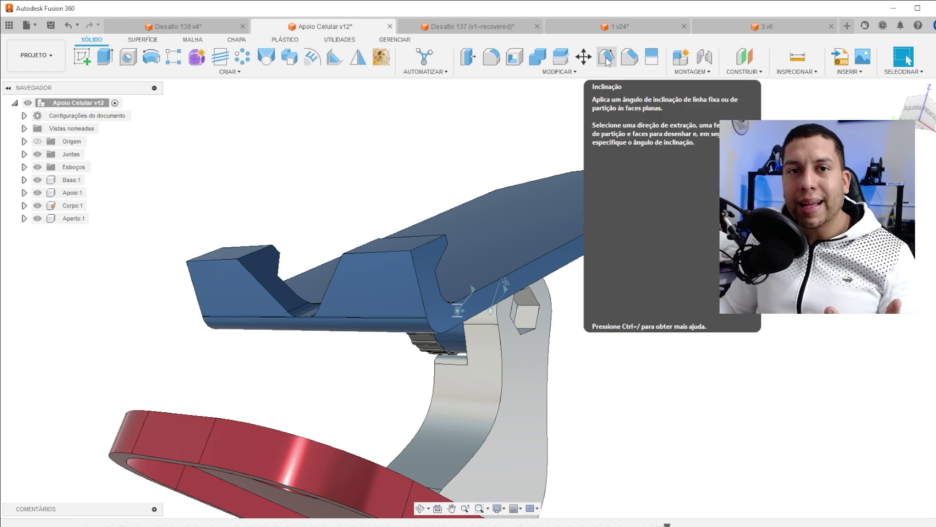
click(607, 57)
scroll(341, 285, up, 3)
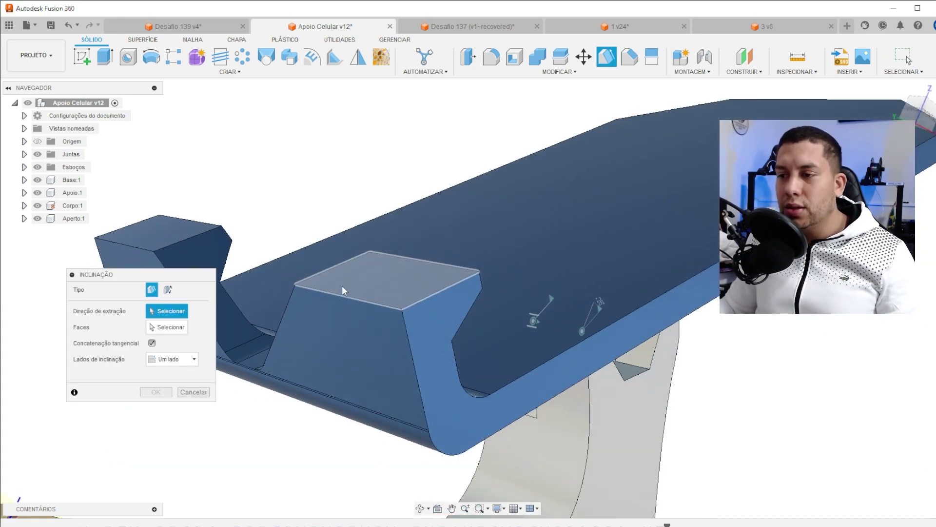
click(341, 310)
click(356, 280)
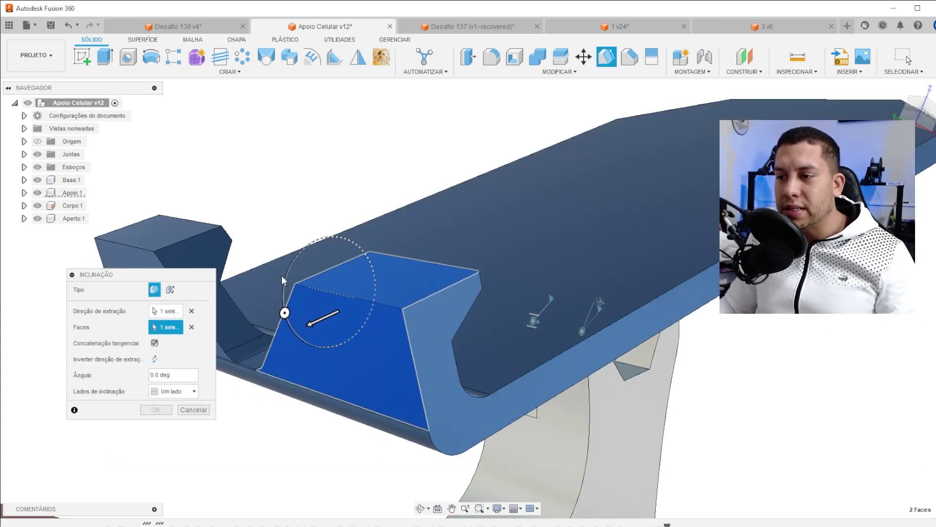
drag(282, 312, 301, 338)
scroll(400, 239, up, 3)
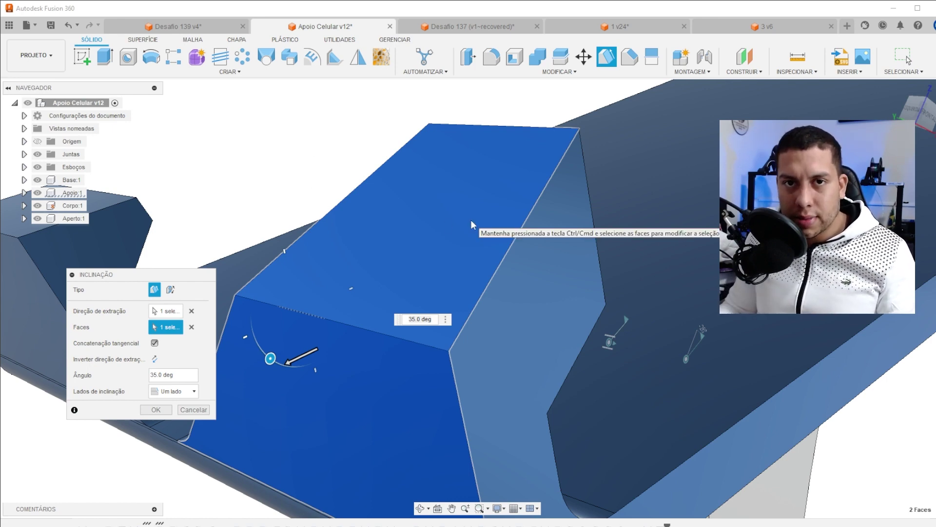
scroll(470, 222, down, 5)
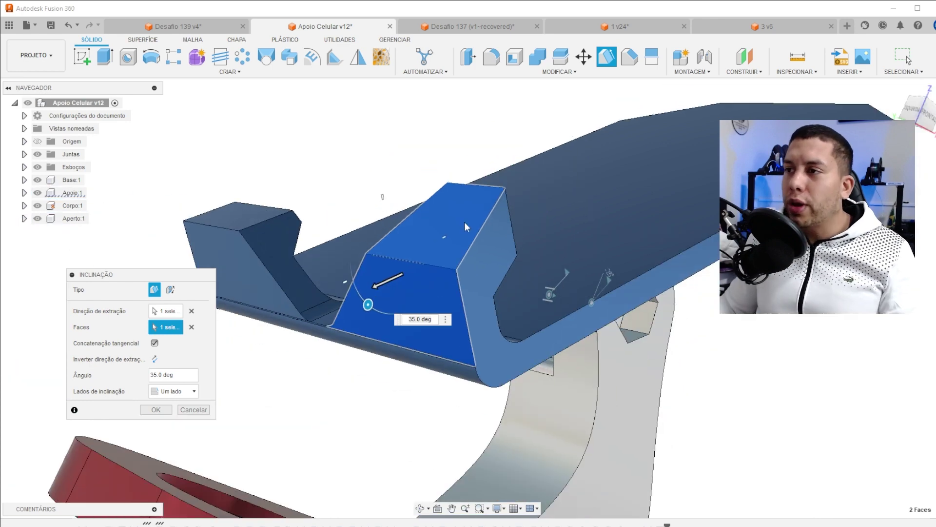
click(194, 409)
scroll(393, 224, down, 3)
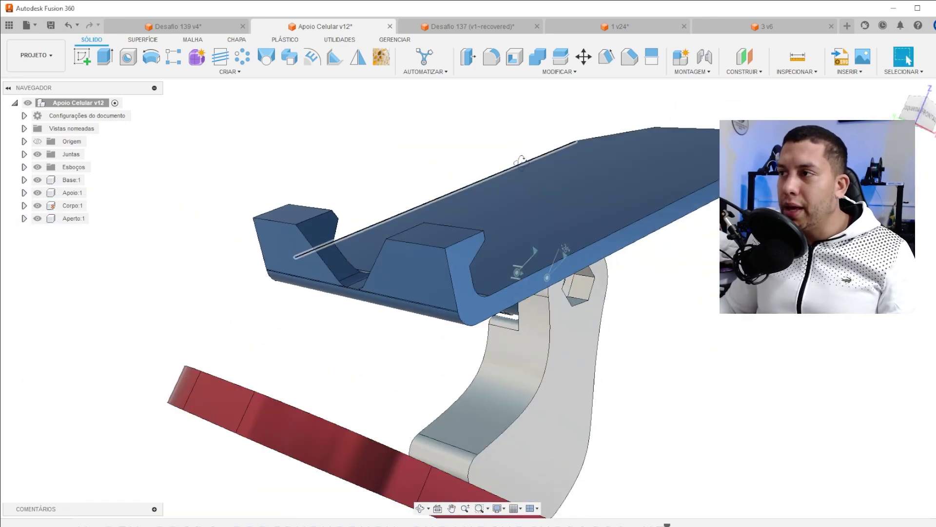
shift+middle_drag(396, 217, 407, 265)
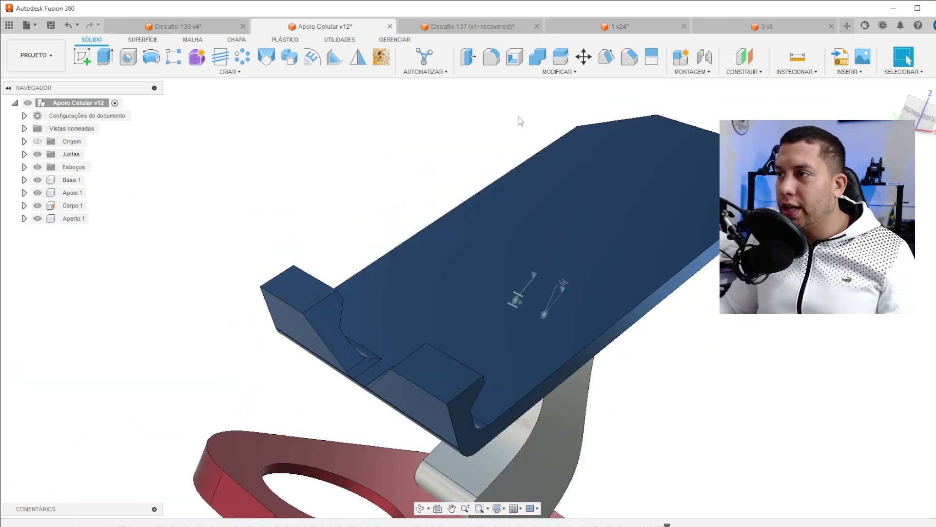
- In the Desafio 137 design, preview a section analysis offset -18 mm from the raised boss's face to examine the bracket's interior
click(491, 28)
shift+middle_drag(458, 196, 586, 253)
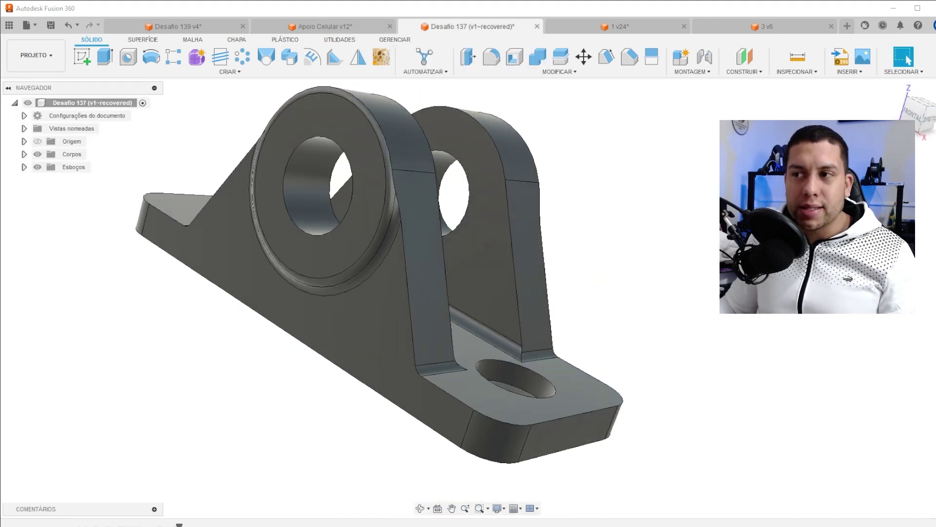
shift+middle_drag(436, 205, 471, 209)
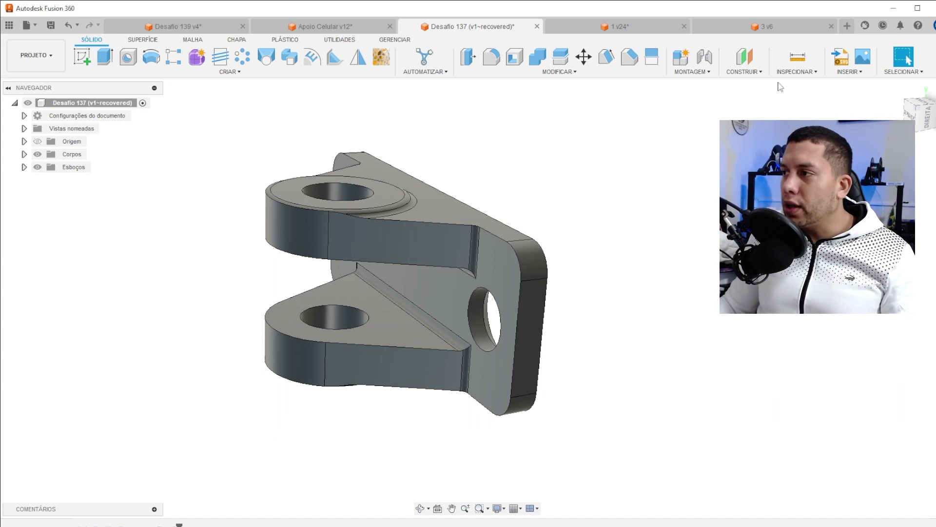
click(805, 73)
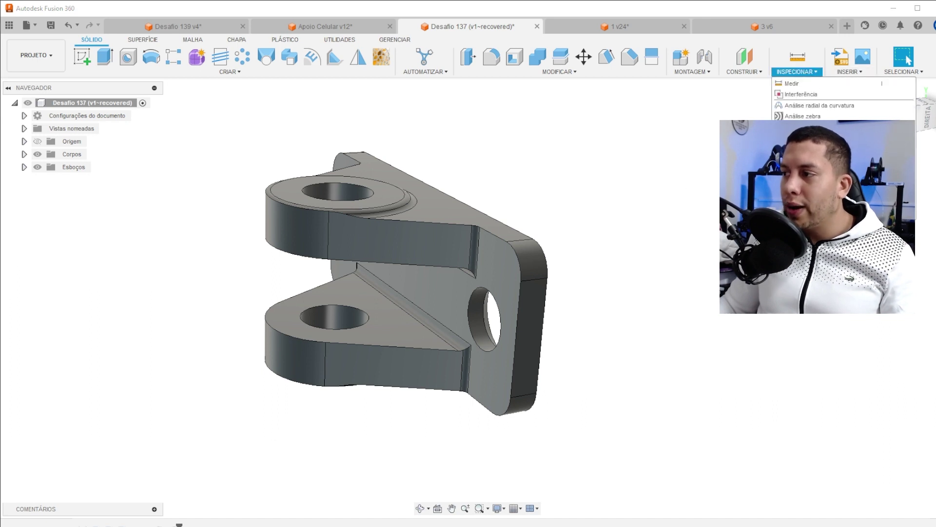
click(819, 188)
click(392, 191)
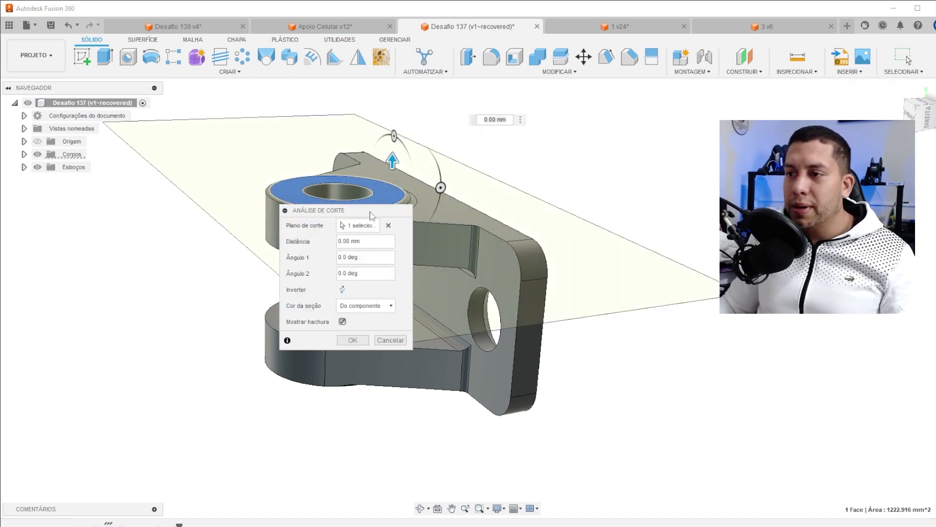
drag(372, 215, 116, 240)
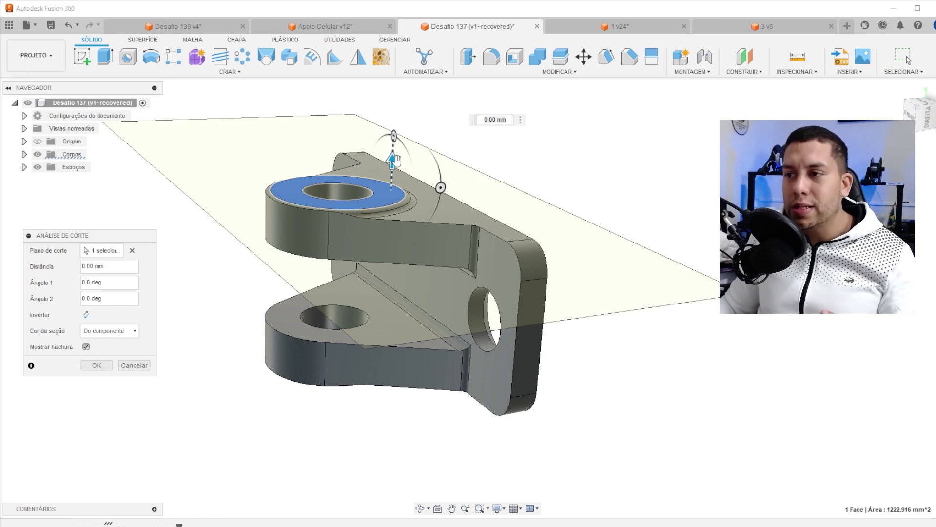
mouse_move(395, 159)
mouse_down()
mouse_move(386, 308)
mouse_move(393, 149)
mouse_up()
scroll(386, 309, up, 5)
scroll(365, 214, down, 3)
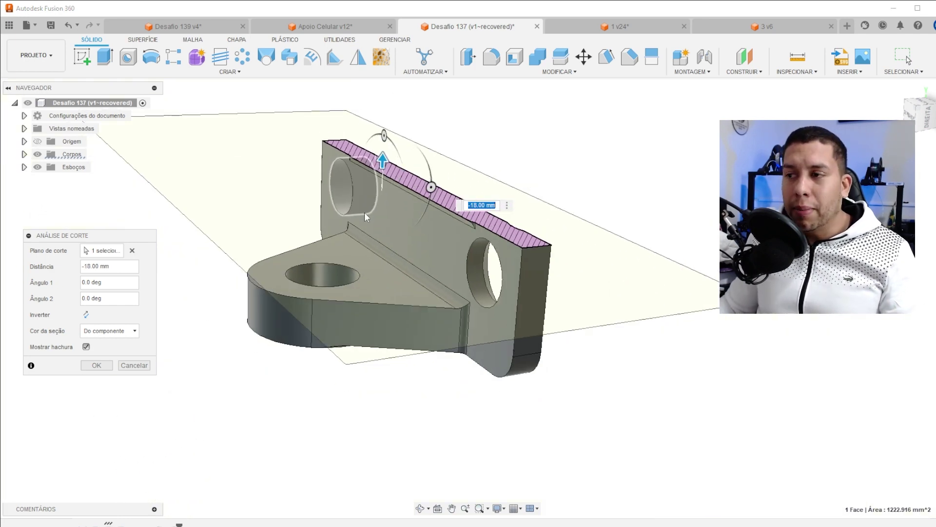
key(Escape)
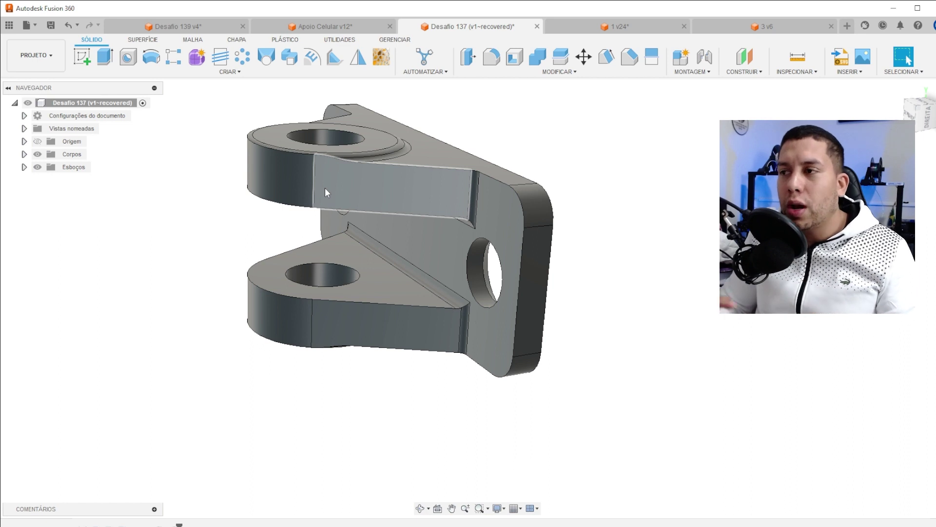
- Rotate the bracket body -90 degrees about the X axis so its base plate lies flat
middle_drag(317, 235, 321, 253)
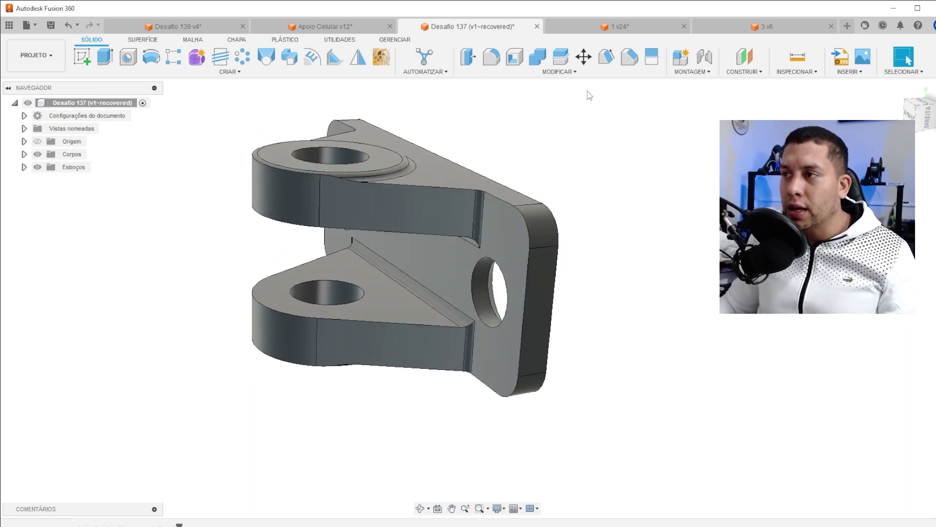
click(587, 61)
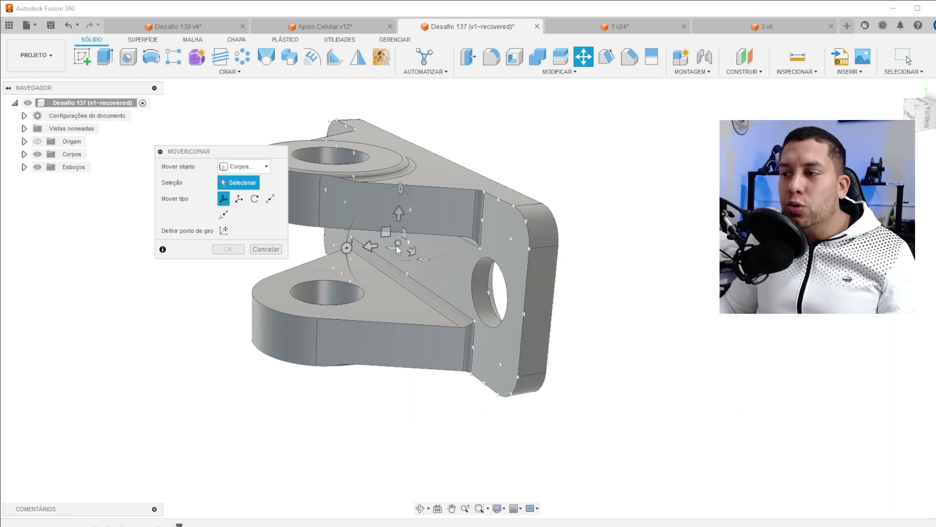
click(408, 244)
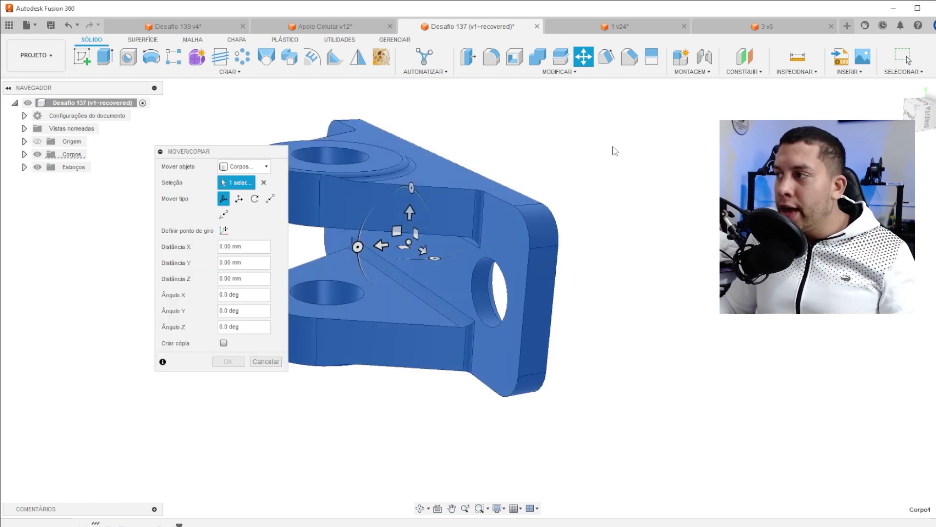
shift+middle_drag(615, 151, 364, 251)
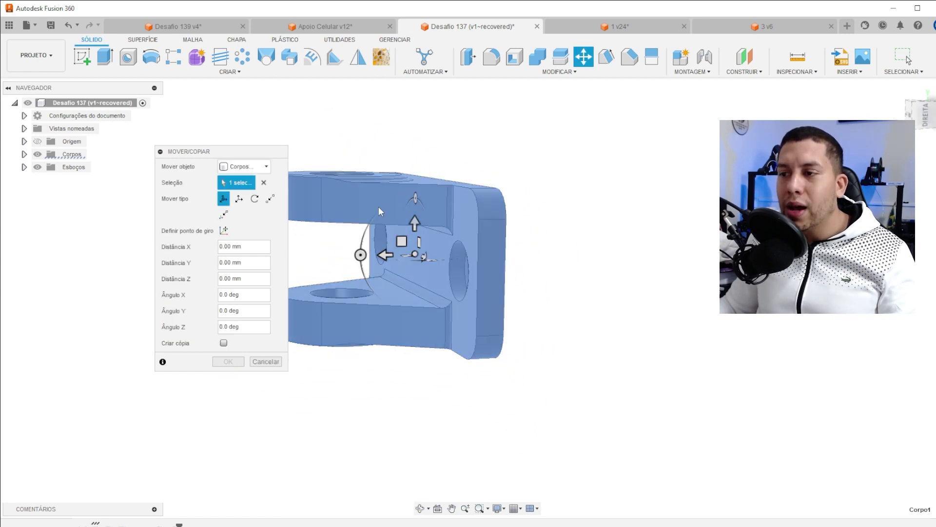
shift+middle_drag(391, 201, 361, 253)
click(360, 254)
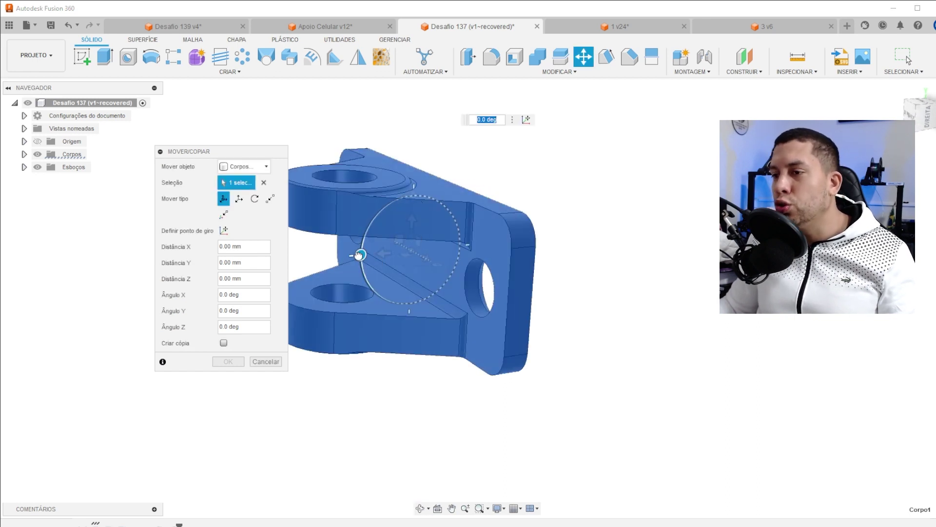
drag(360, 255, 413, 195)
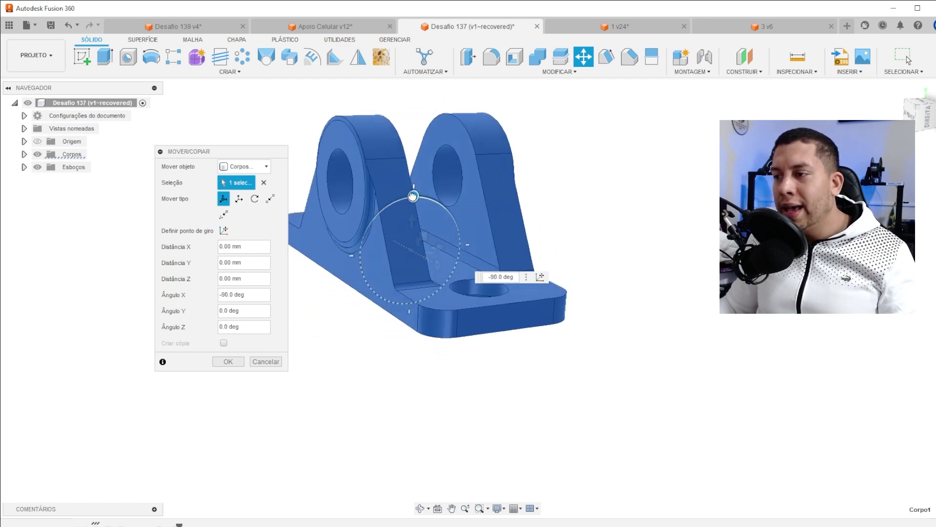
shift+middle_drag(561, 199, 461, 224)
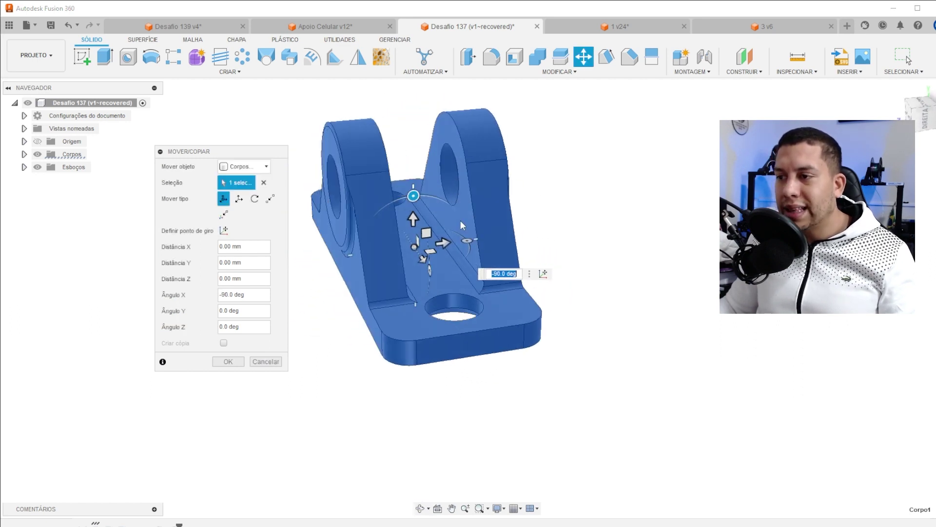
scroll(460, 249, up, 3)
scroll(315, 341, down, 3)
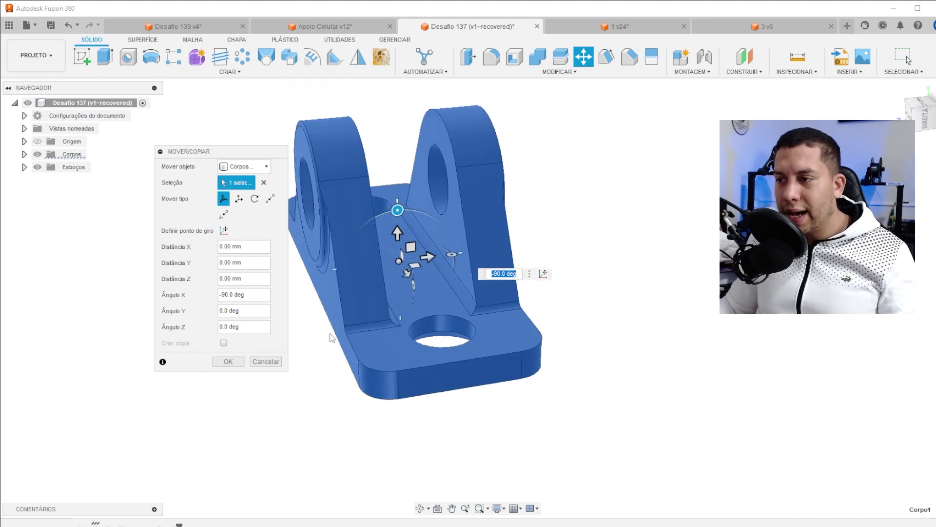
click(228, 362)
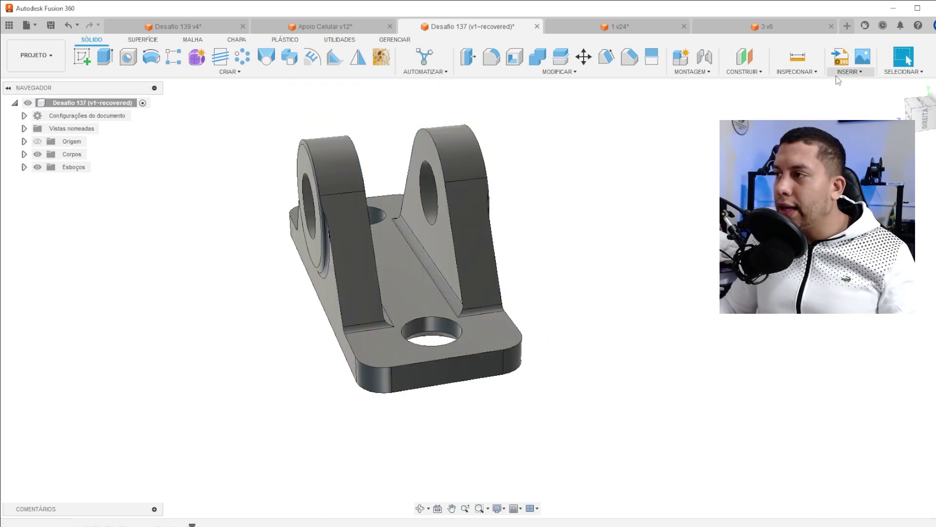
- Preview a section analysis parallel to the base plate's top face, sweeping the cut plane upward through the rotated bracket
click(848, 71)
click(796, 72)
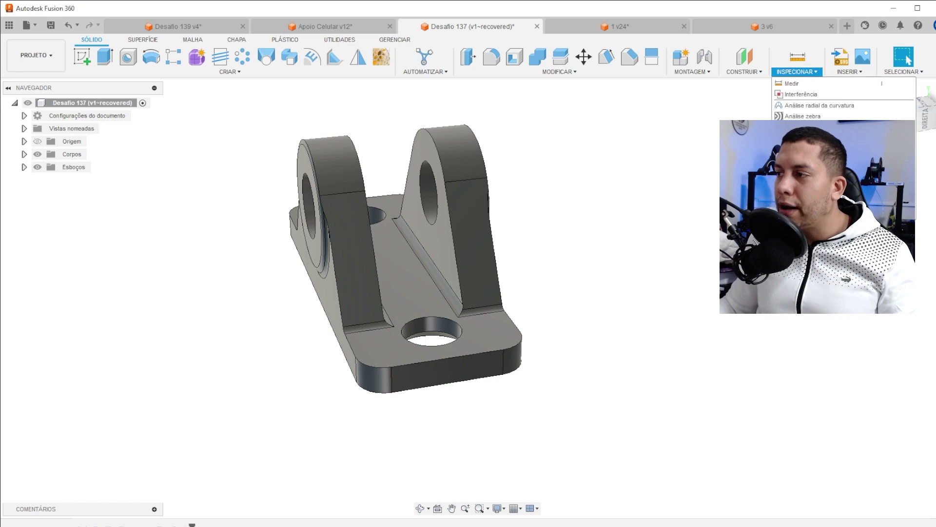
click(810, 170)
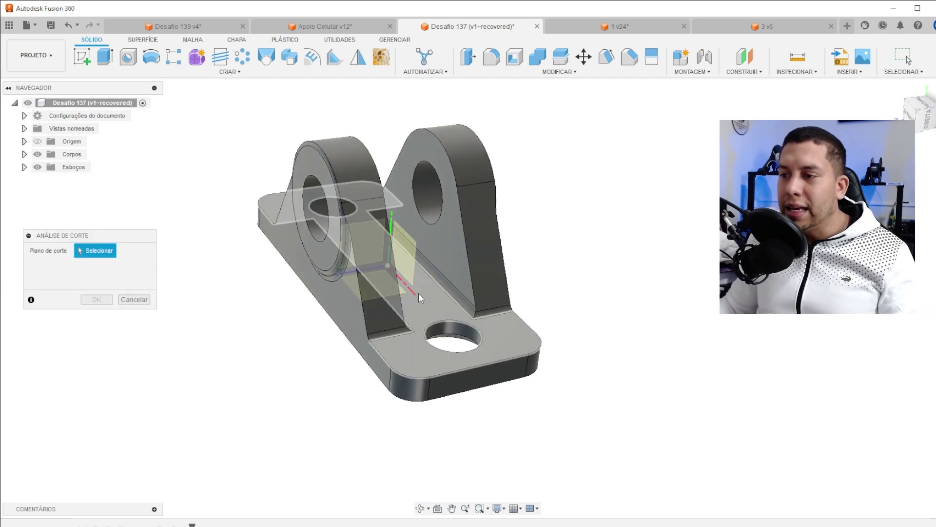
click(420, 291)
mouse_move(423, 274)
mouse_down()
mouse_move(429, 133)
mouse_move(412, 345)
mouse_move(429, 130)
mouse_up()
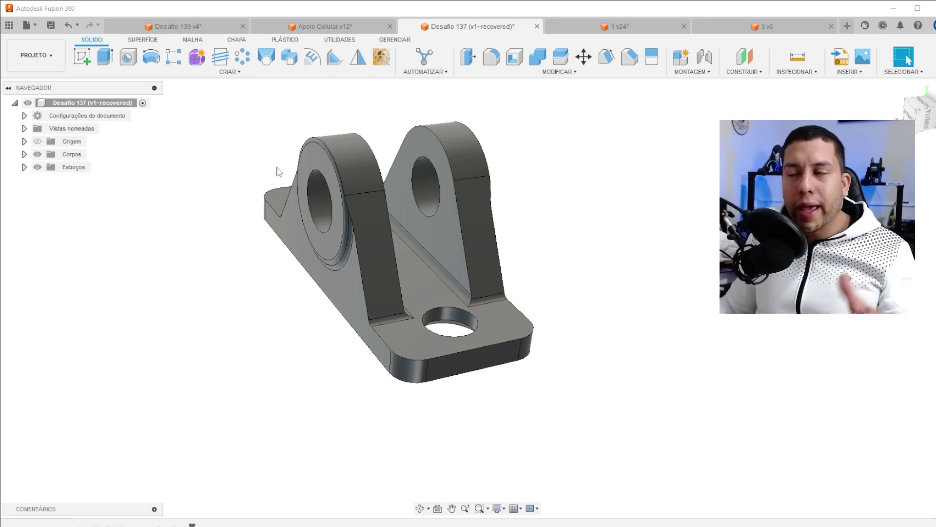
- Examine the phone stand in the Apoio Celular design and the floating cup model in the Desafio 139 design
click(320, 28)
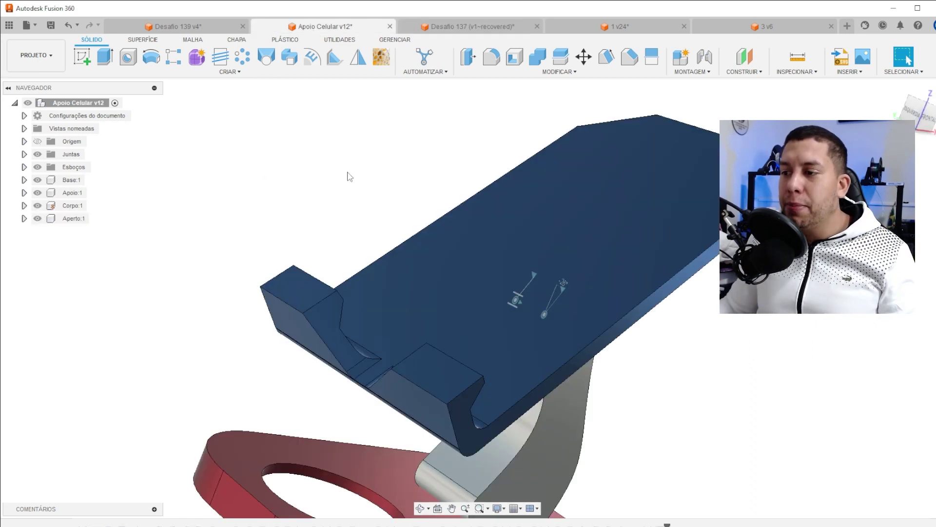
scroll(280, 173, down, 3)
shift+middle_drag(302, 190, 435, 236)
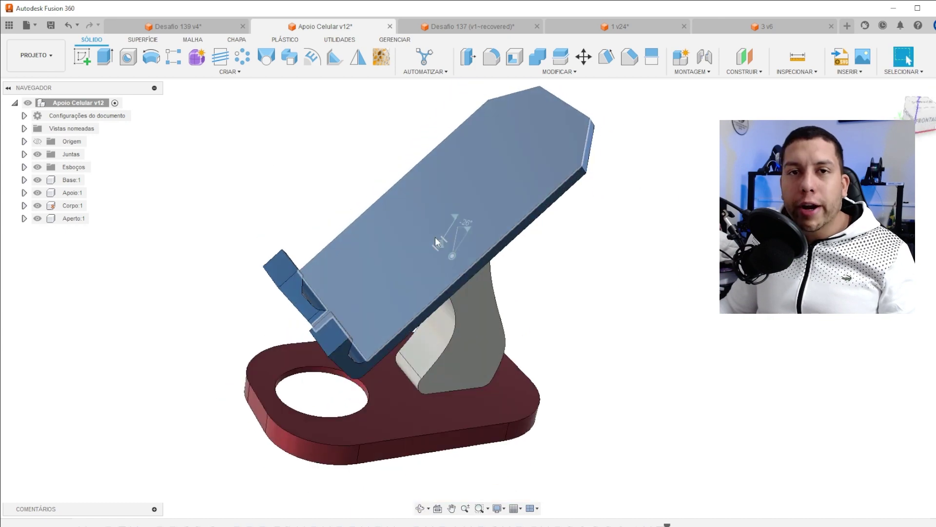
scroll(429, 241, up, 3)
click(182, 27)
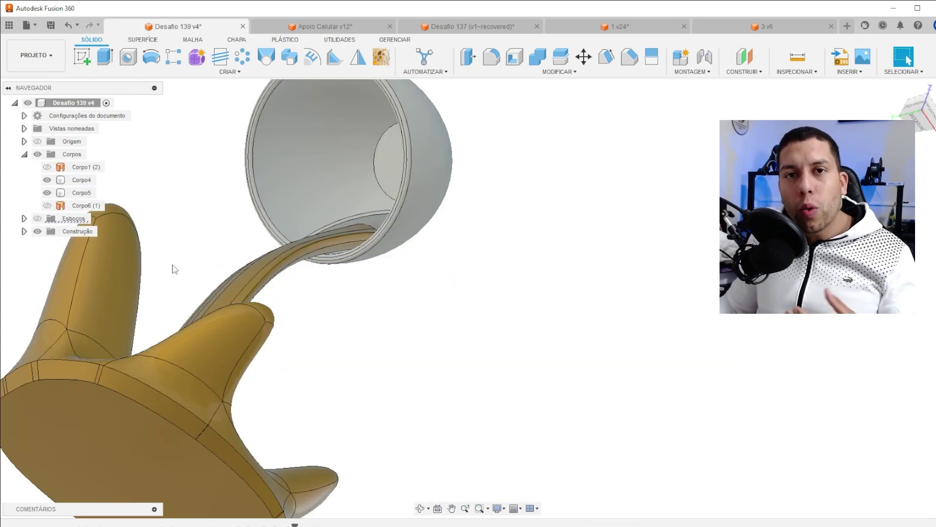
shift+middle_drag(371, 213, 374, 247)
click(375, 247)
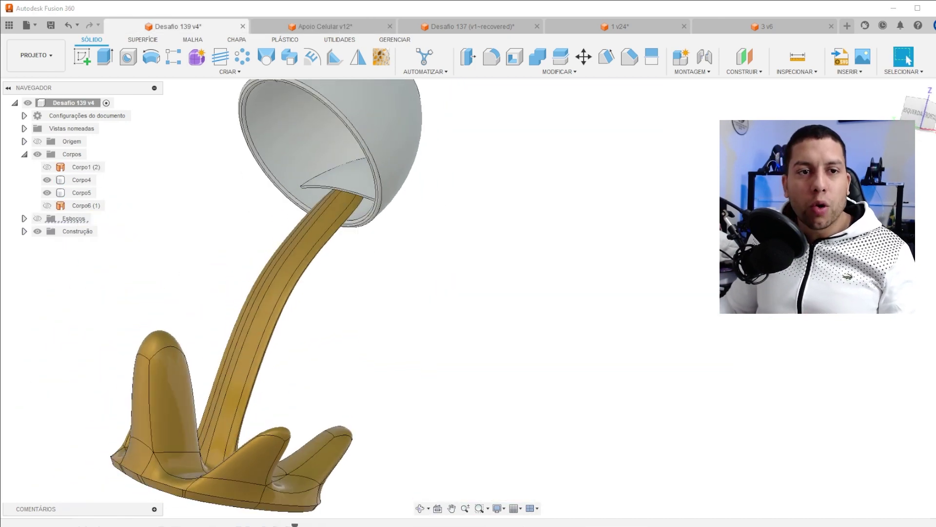
scroll(288, 273, up, 2)
scroll(443, 243, up, 2)
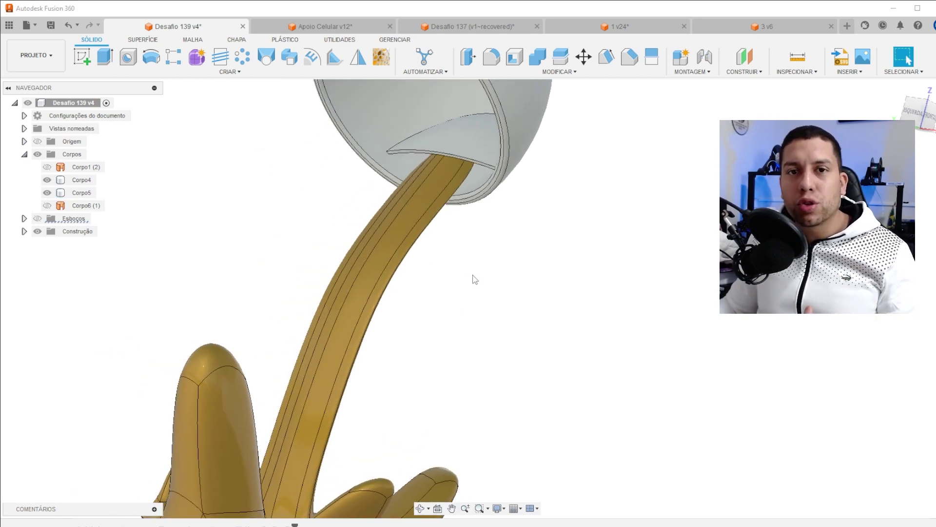
- Set up a mesh export of the whole Desafio 139 design in 3MF format
click(75, 104)
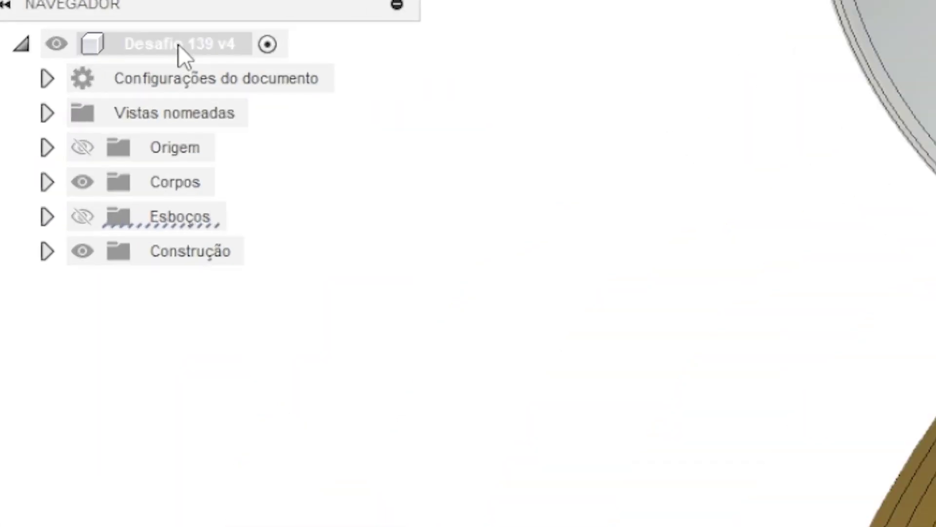
right_click(74, 104)
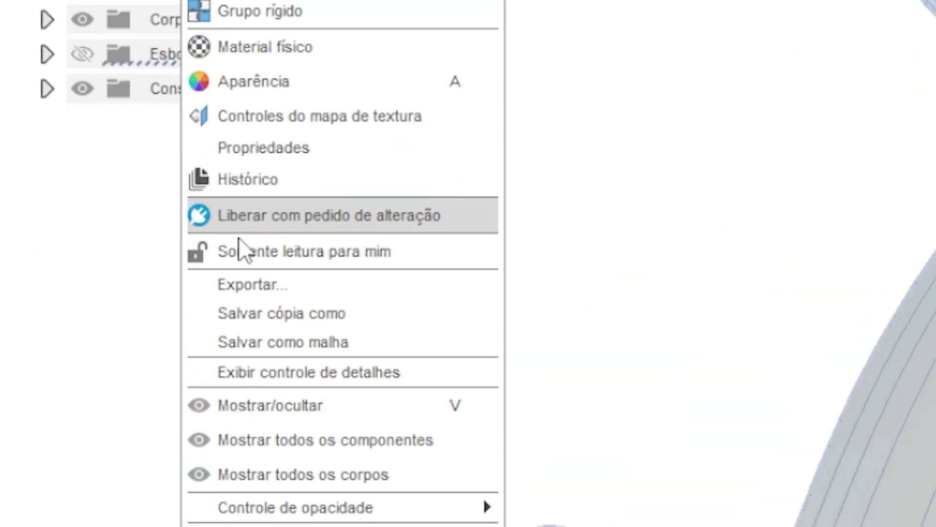
click(289, 343)
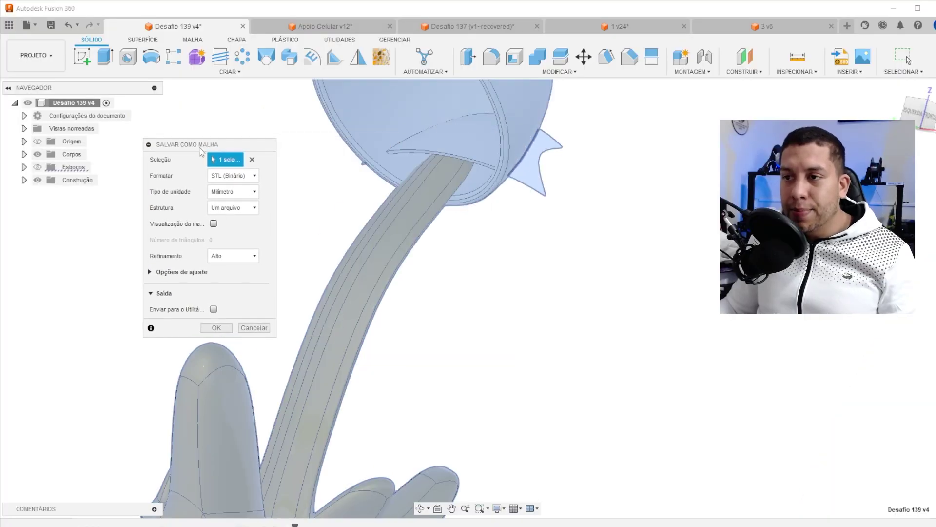
drag(275, 132, 276, 117)
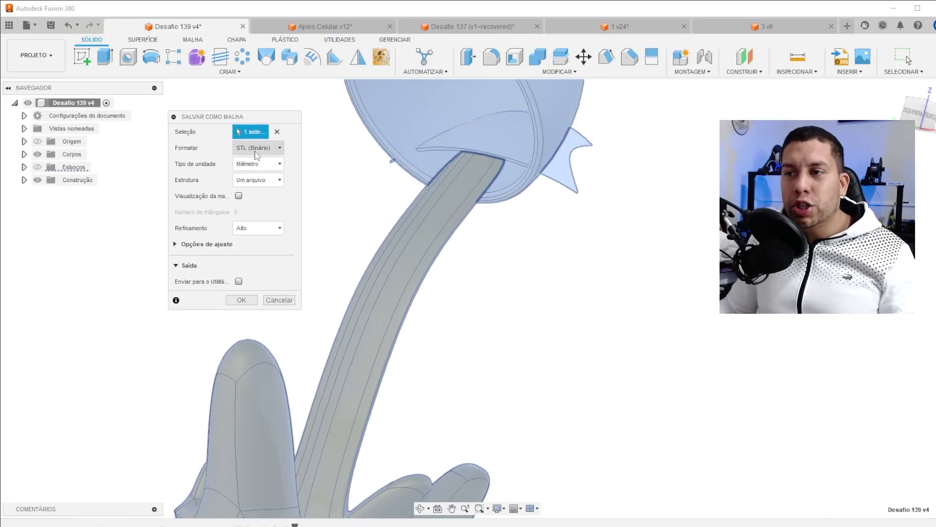
click(258, 149)
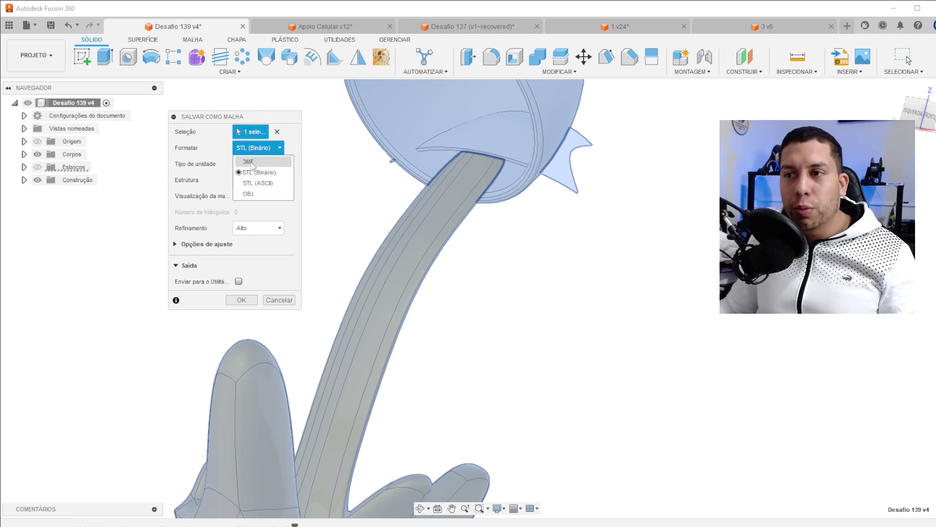
click(251, 162)
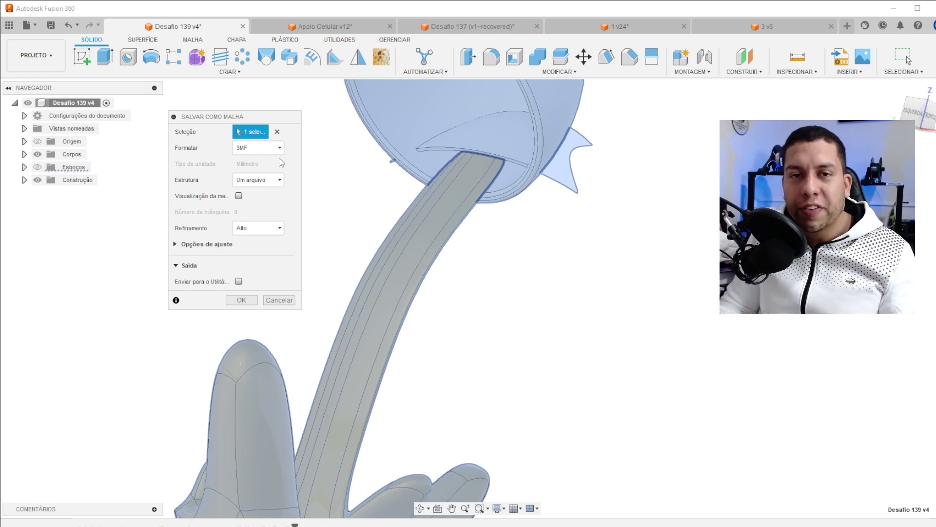
- Save the exported mesh locally as 4.3mf in the 31.07 folder under Downloads
click(241, 300)
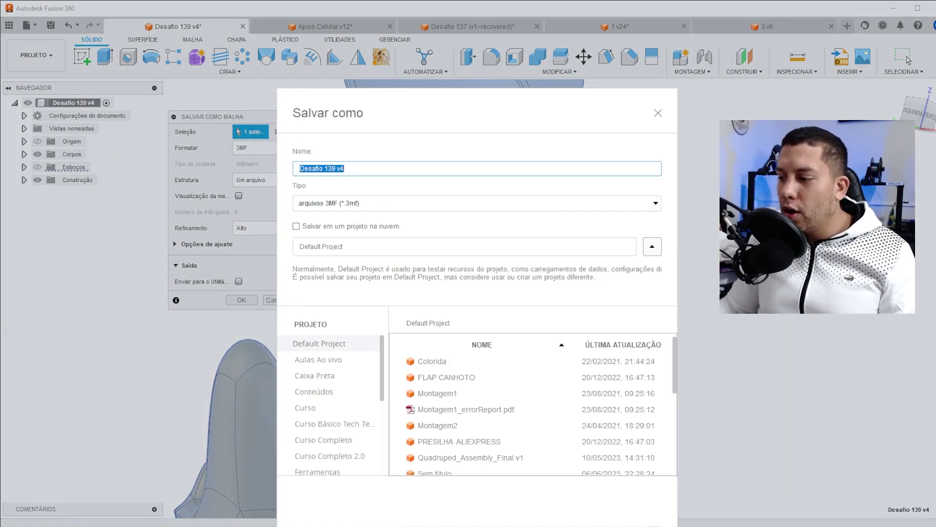
key(Return)
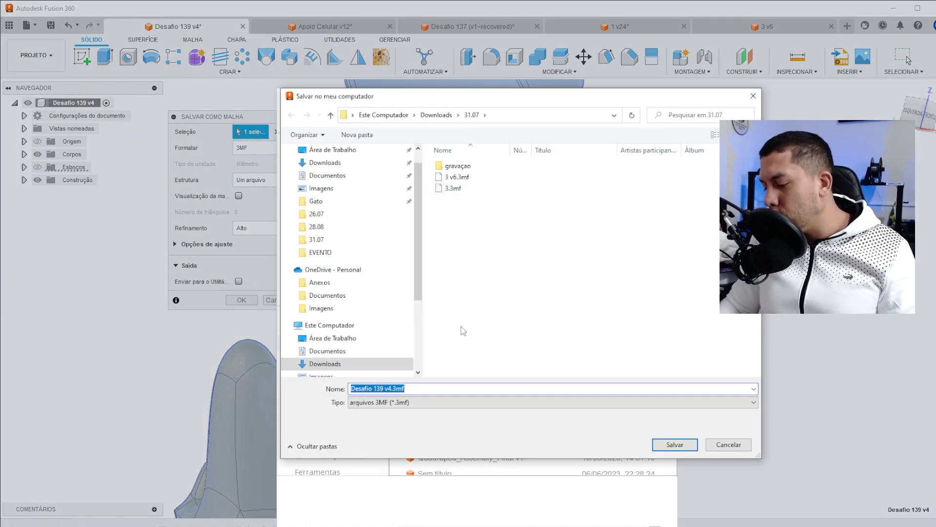
key(Return)
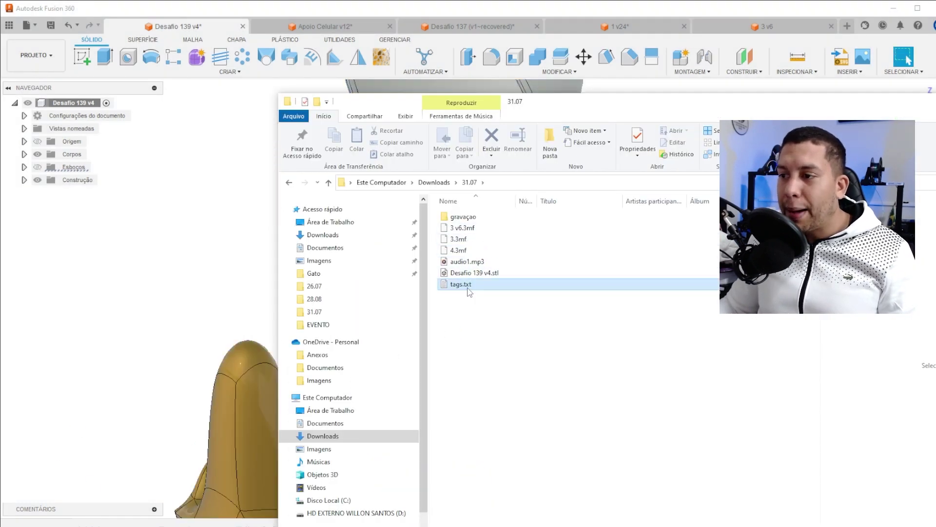
- Load the 4.3mf file from the 31.07 folder into UltiMaker Cura and select the imported model
drag(460, 250, 418, 383)
scroll(418, 273, down, 4)
click(394, 222)
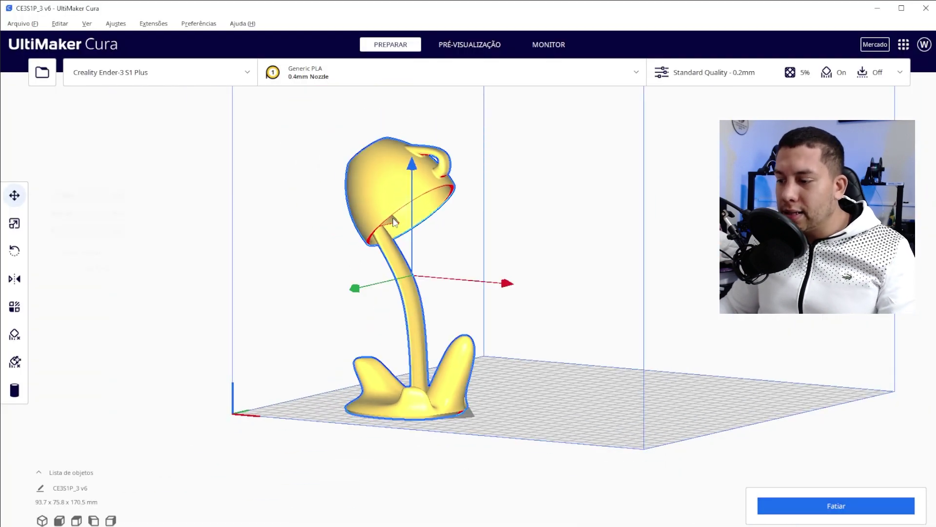
- Ungroup the imported model into separate parts and select the cup on its own
key(ctrl+shift+g)
right_drag(301, 284, 329, 316)
click(257, 268)
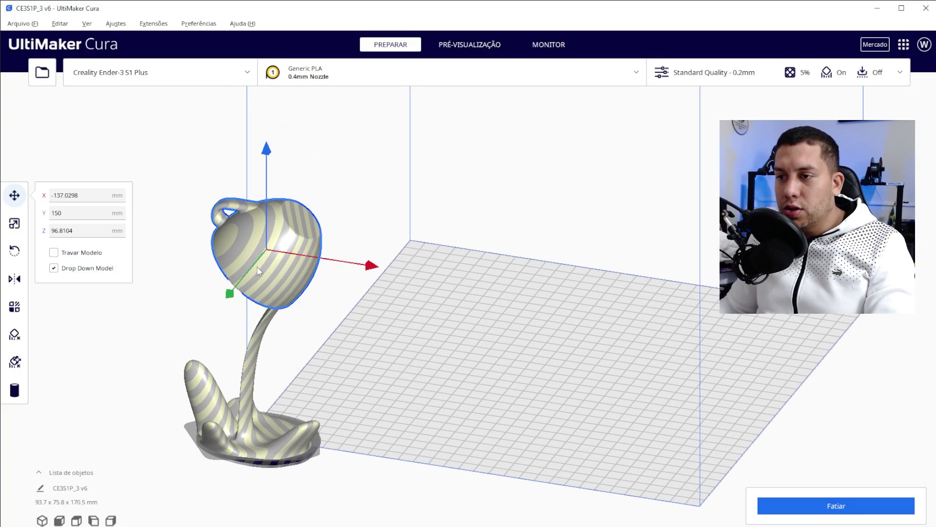
- Place the cup and the splash base side by side on the build plate without overlap
drag(257, 268, 447, 338)
click(243, 409)
drag(243, 410, 573, 376)
drag(478, 370, 419, 386)
drag(527, 400, 508, 411)
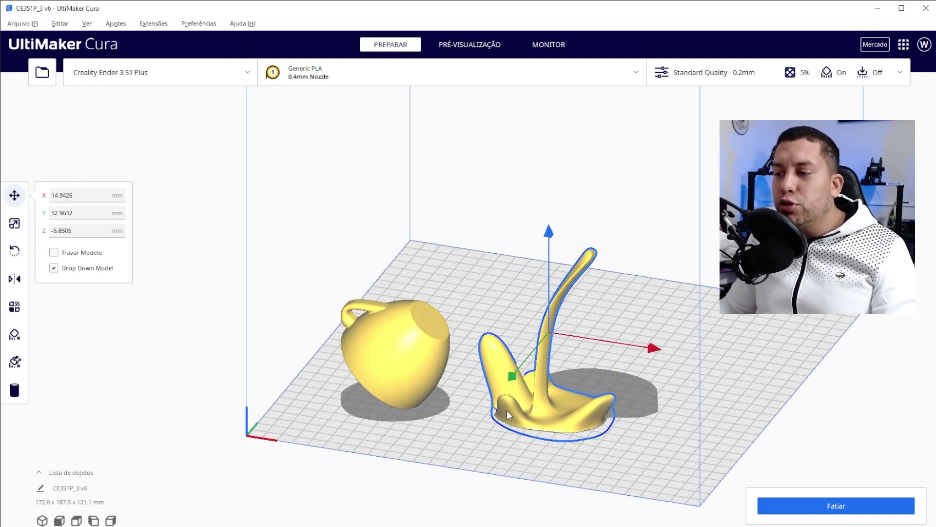
- Rotate the cup about the X axis so it stands upright on its flat bottom, and inspect both parts' undersides
scroll(461, 314, up, 2)
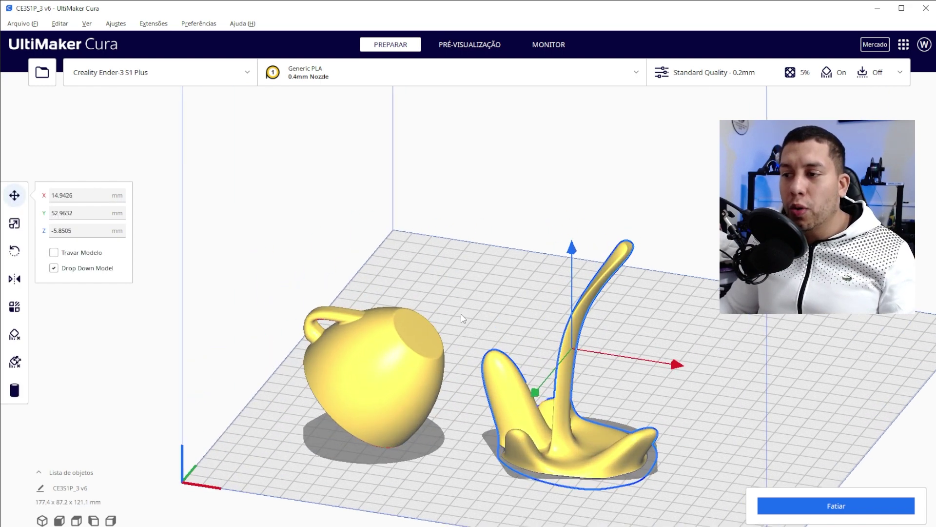
scroll(461, 318, up, 2)
click(371, 351)
key(r)
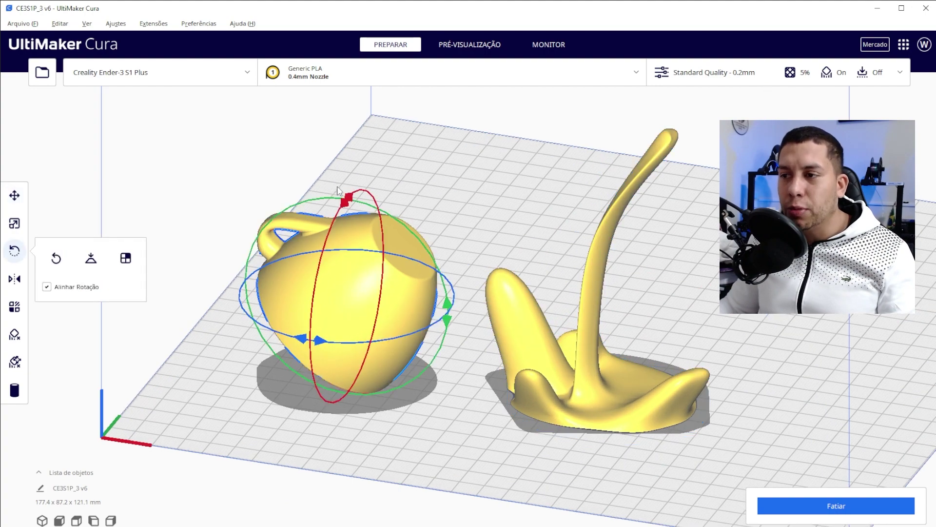
drag(344, 197, 424, 380)
right_drag(486, 237, 455, 220)
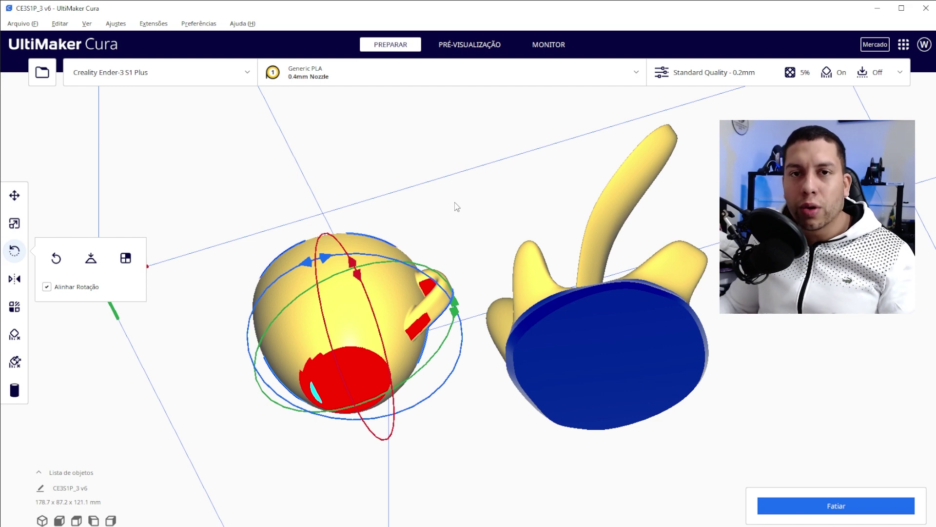
click(511, 192)
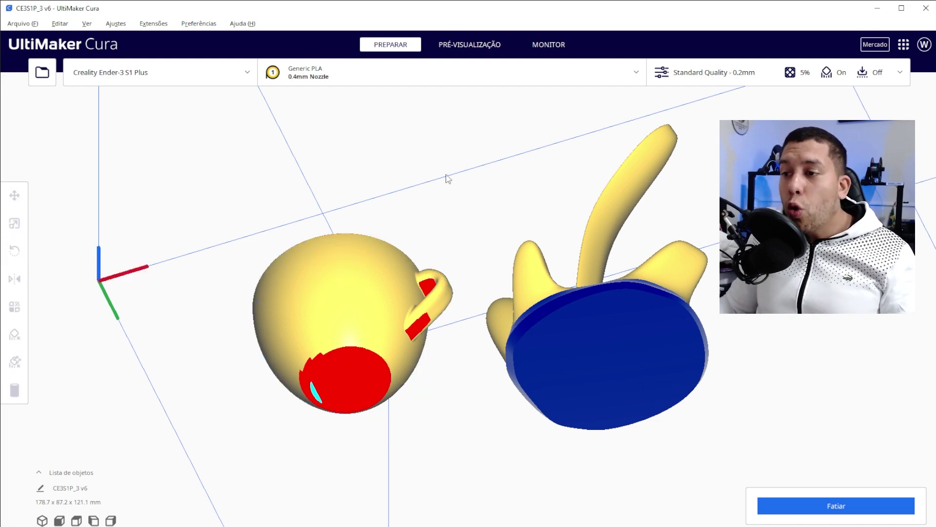
right_drag(445, 175, 530, 290)
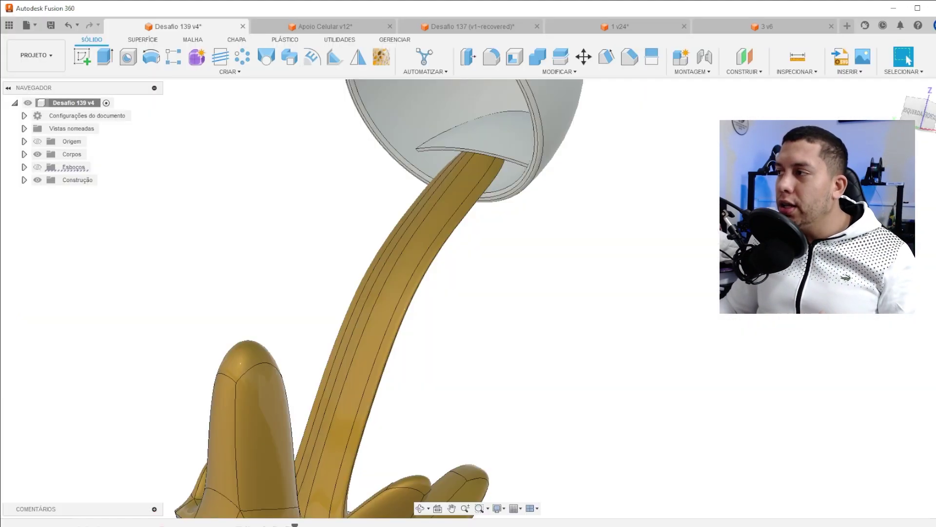
- Switch to Fusion 360 and try to move the cup body Corpo4 up 60 mm along Z, away from the poured stream
scroll(449, 207, down, 3)
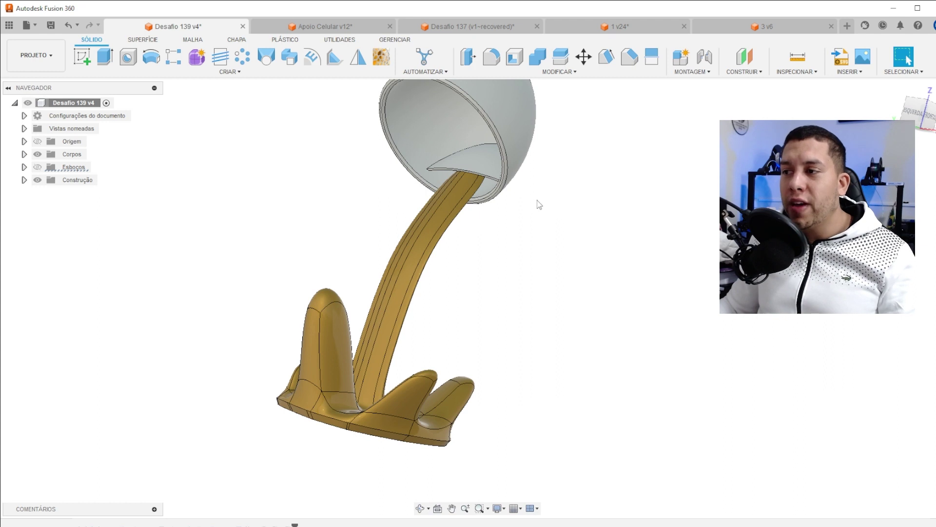
middle_drag(537, 200, 432, 244)
click(420, 195)
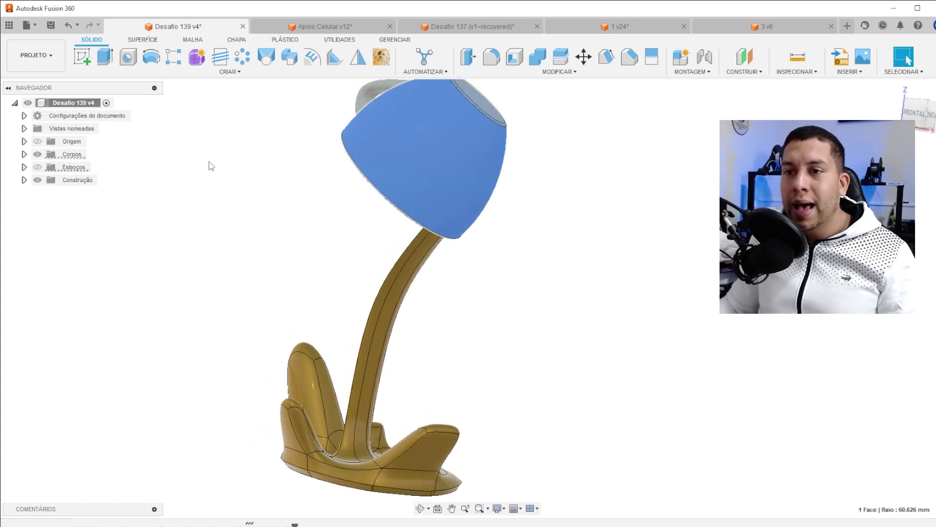
click(24, 154)
click(82, 180)
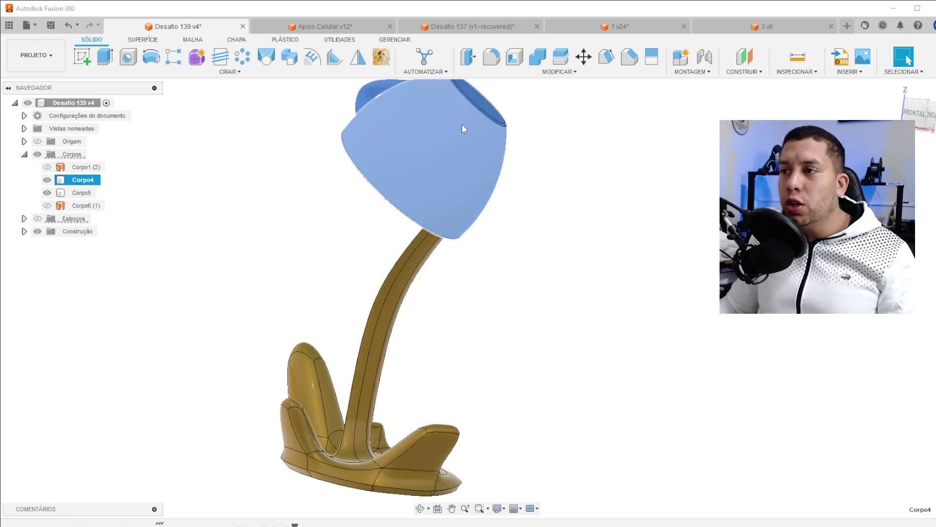
click(580, 59)
scroll(446, 226, down, 3)
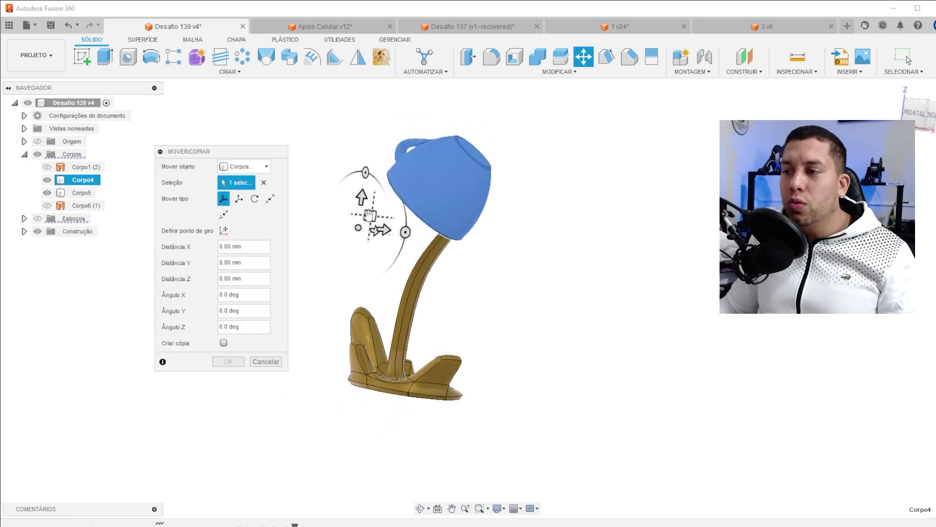
drag(362, 194, 399, 89)
middle_drag(463, 182, 422, 259)
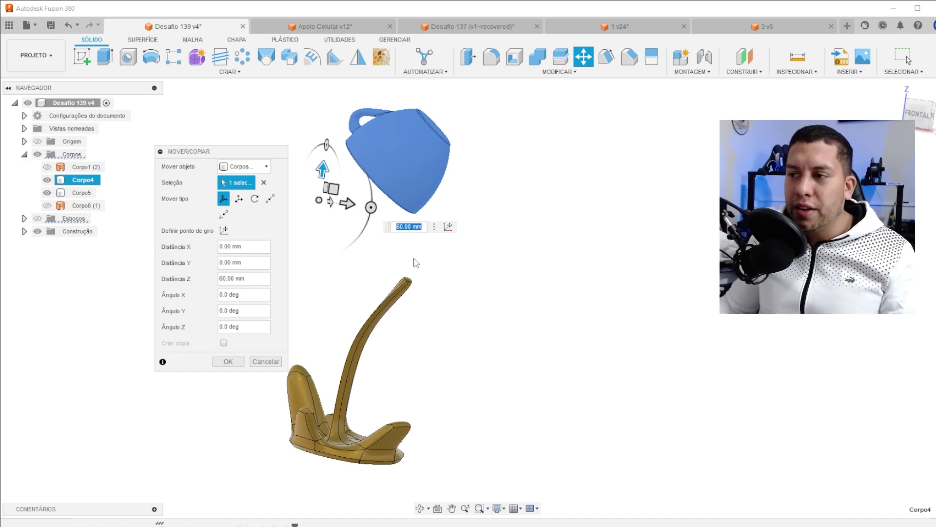
key(Return)
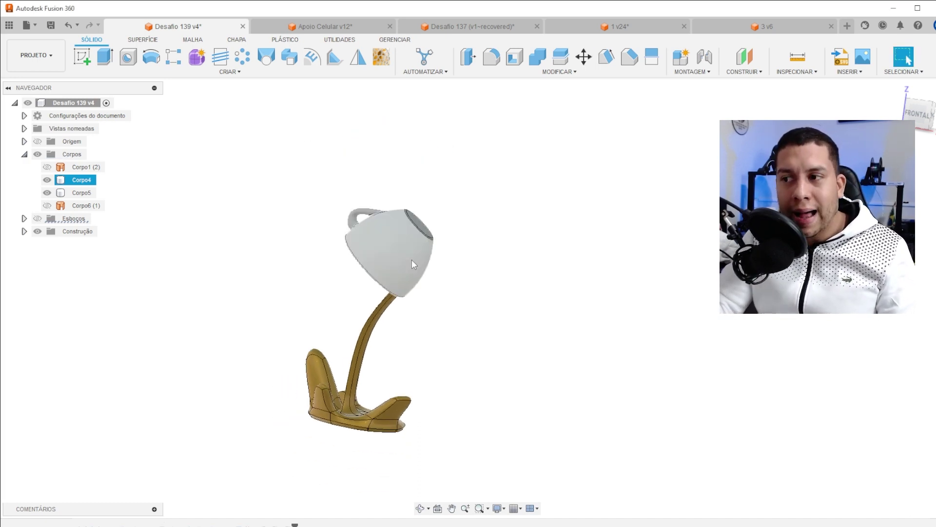
scroll(402, 350, up, 5)
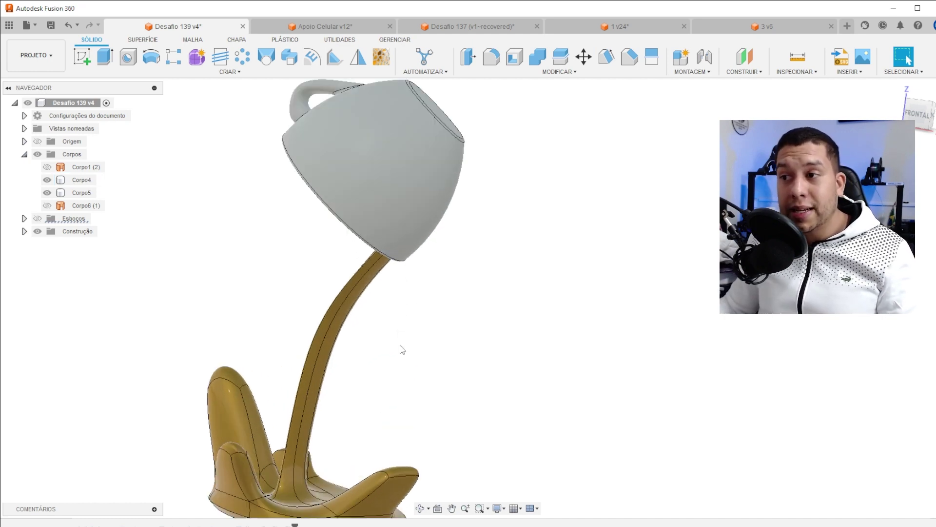
shift+middle_drag(399, 346, 396, 274)
scroll(395, 274, up, 3)
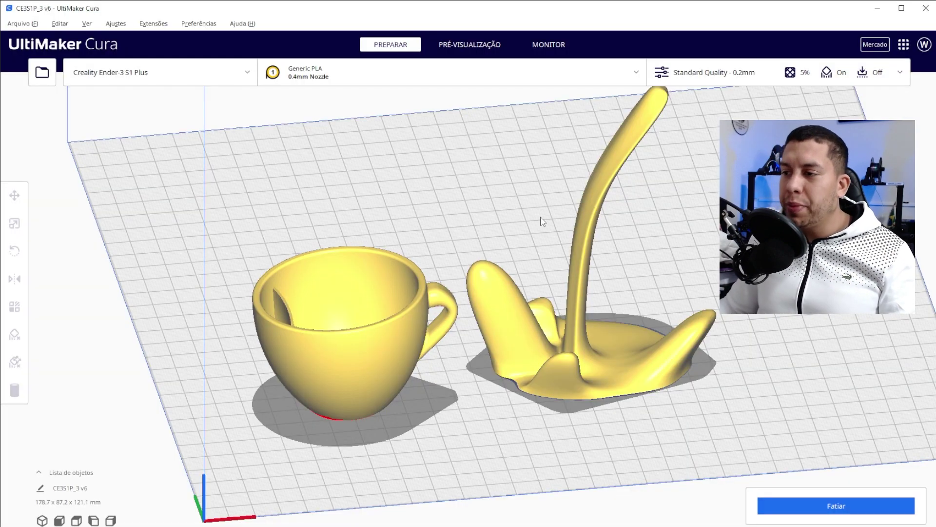
- Return to UltiMaker Cura, open the print settings, collapse the Suporte category and search the settings for CAMADA
middle_drag(508, 141, 455, 175)
right_drag(455, 174, 480, 185)
scroll(481, 185, up, 3)
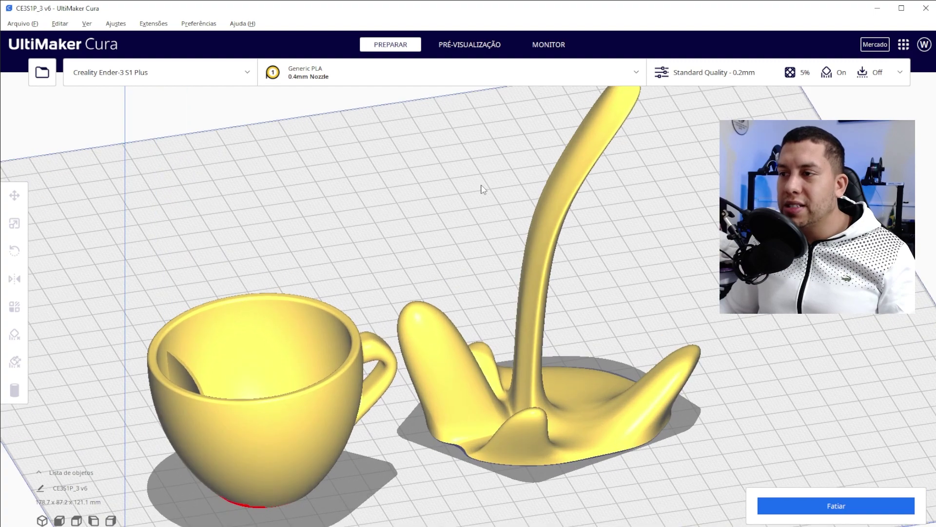
click(704, 71)
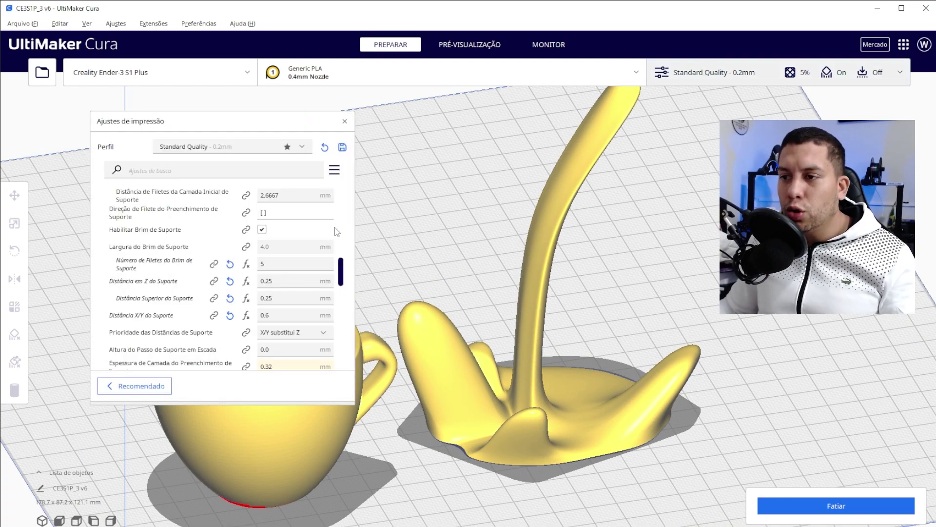
scroll(336, 231, up, 10)
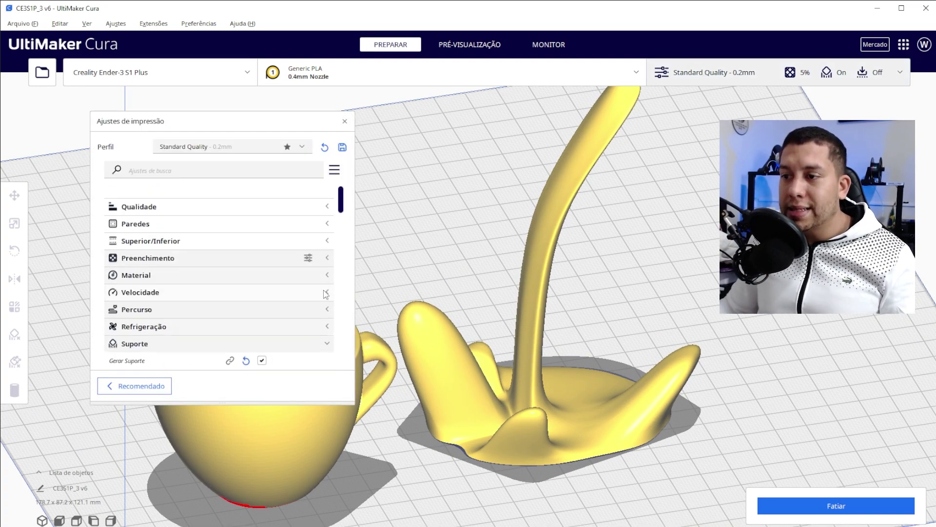
click(326, 332)
click(223, 170)
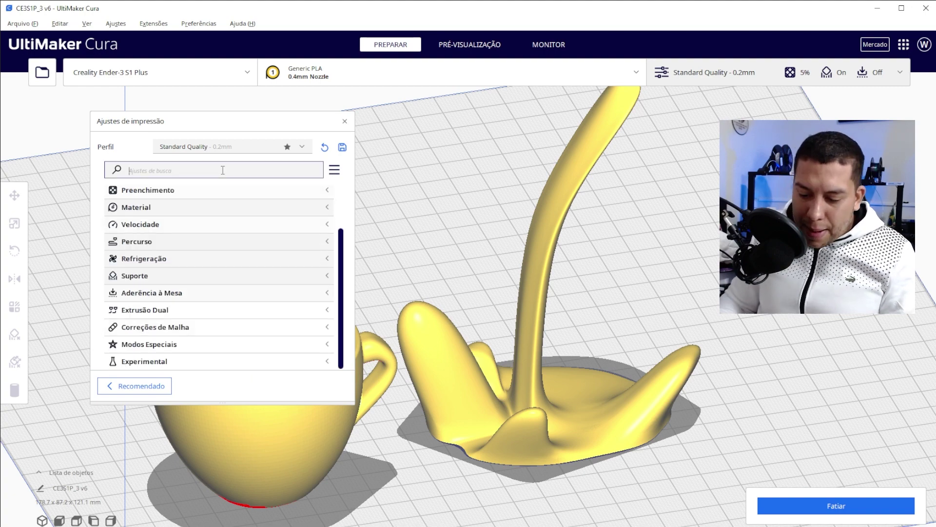
text(CAMADA)
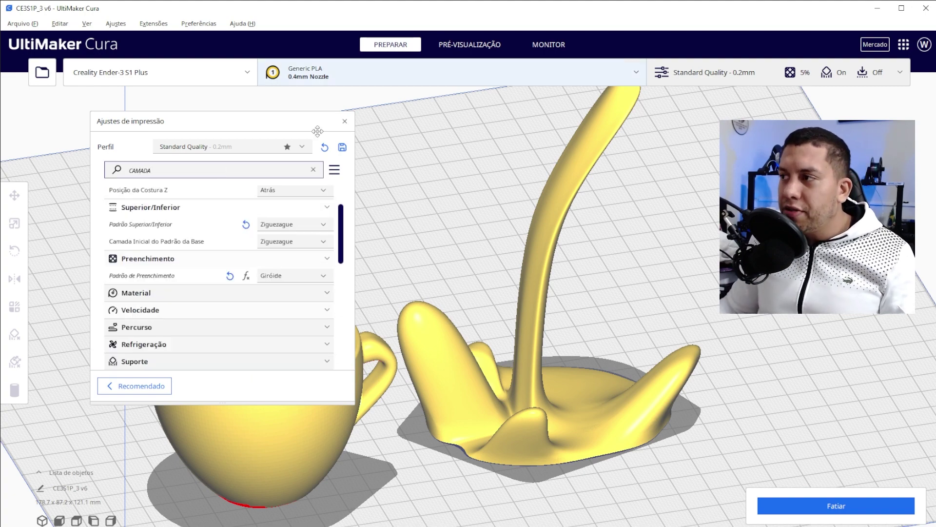
drag(278, 119, 298, 112)
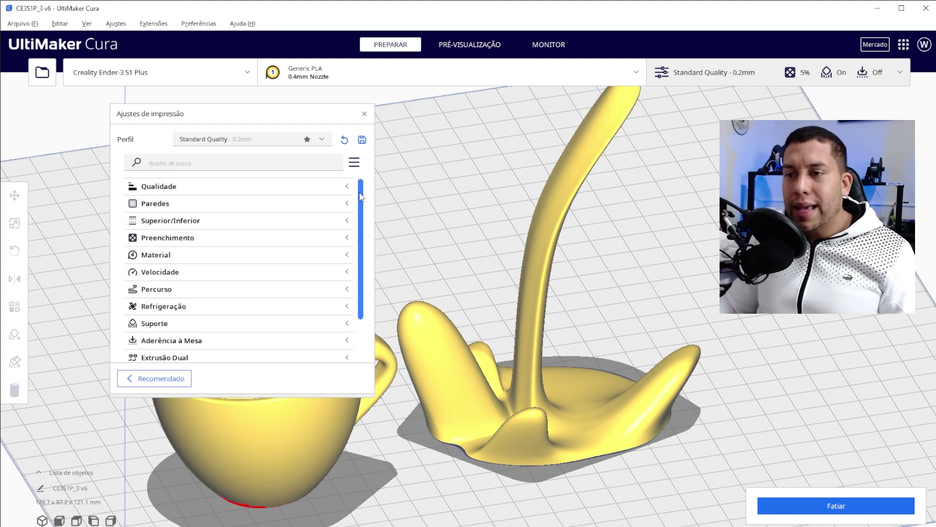
- Expand the Experimental print settings, switch Usar Camadas Adaptativas off and back on, and close the settings
drag(361, 212, 352, 301)
click(224, 352)
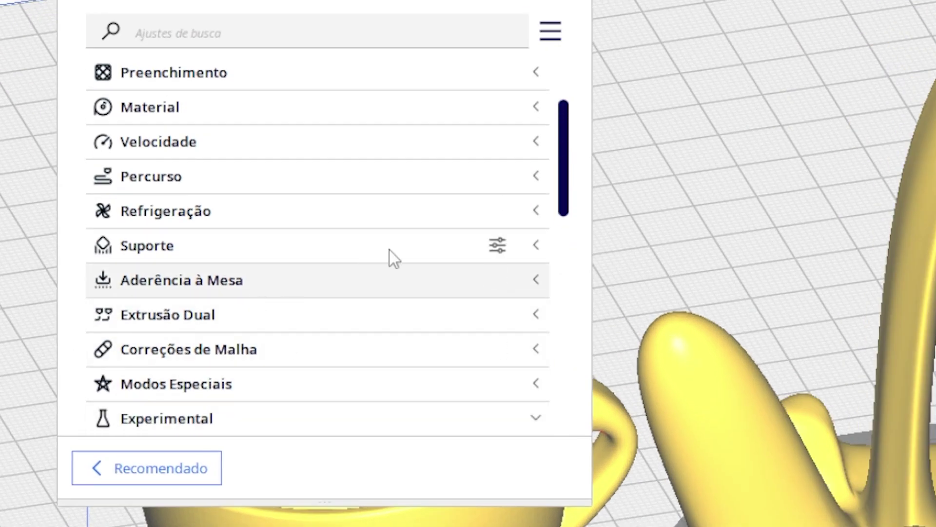
drag(560, 142, 573, 226)
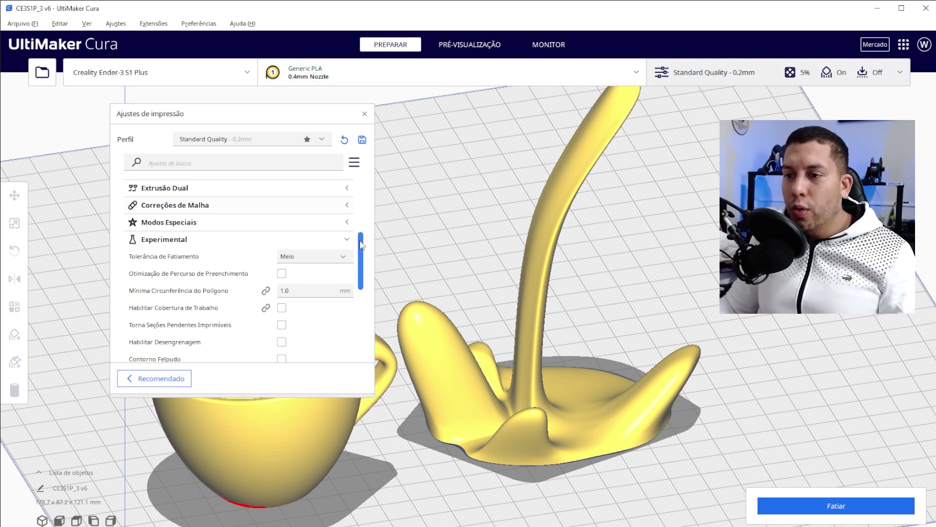
drag(363, 245, 346, 285)
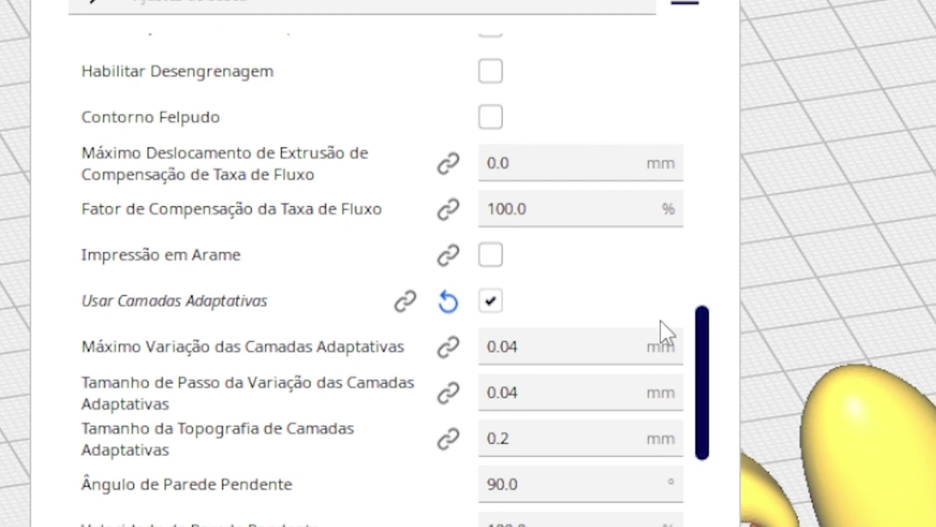
click(496, 304)
click(491, 305)
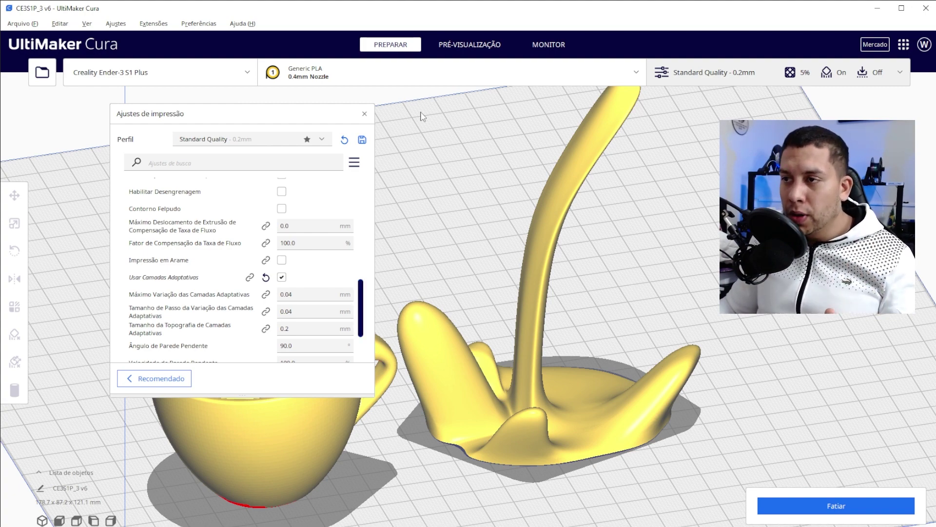
click(364, 114)
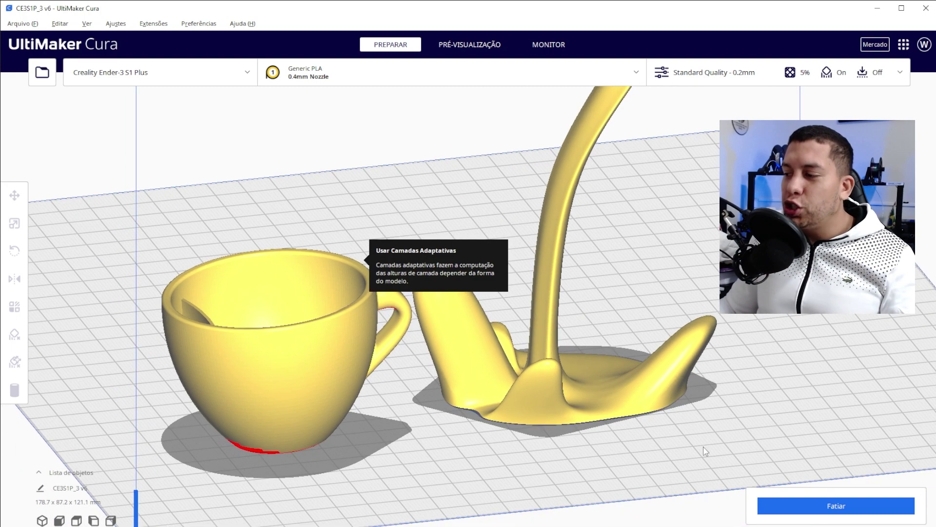
- Slice the cup and splash base with adaptive layers and open the layer preview
click(788, 503)
click(702, 78)
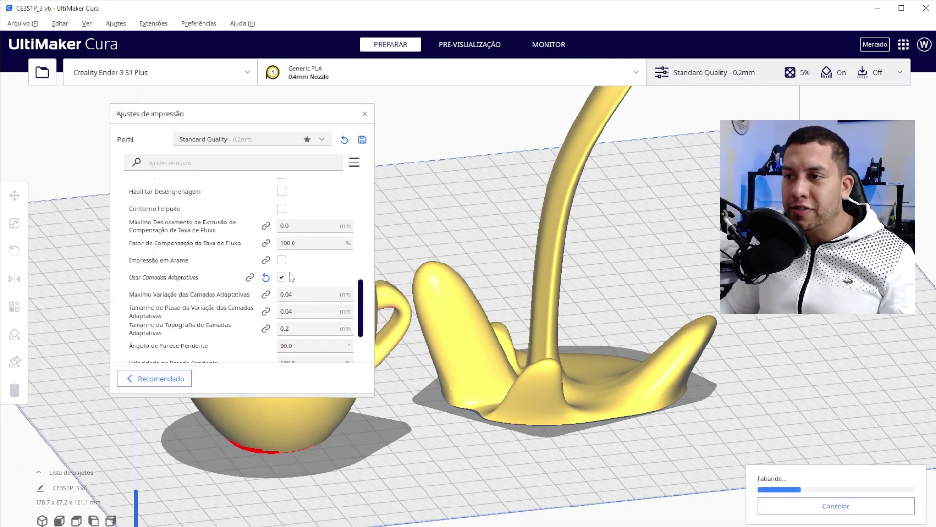
click(364, 113)
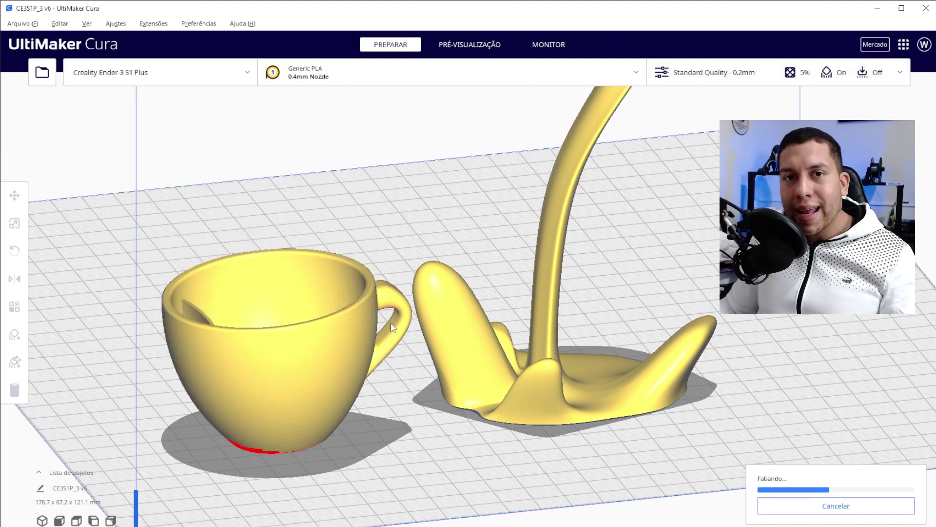
right_drag(407, 242, 407, 244)
click(461, 42)
scroll(494, 380, up, 3)
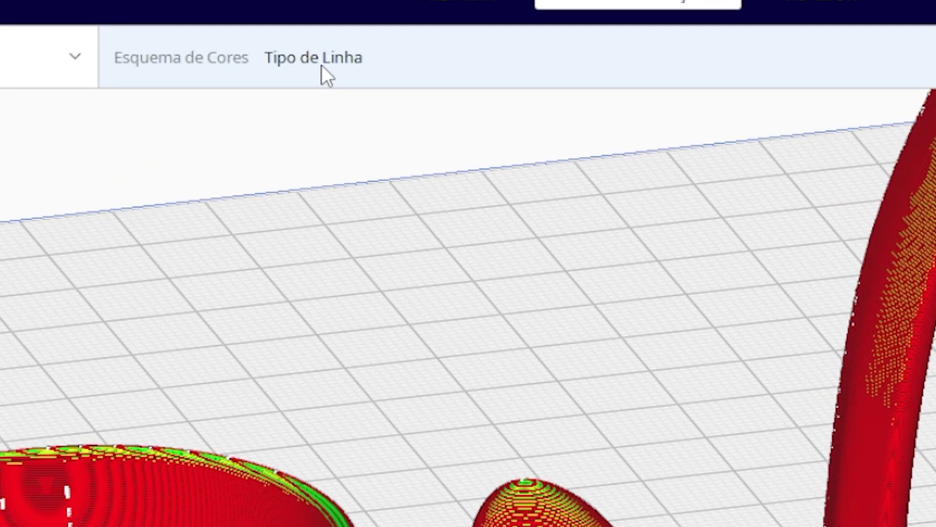
- Set the preview's colour scheme to Espessura de Camada and inspect the layer heights across both parts
click(331, 74)
click(228, 174)
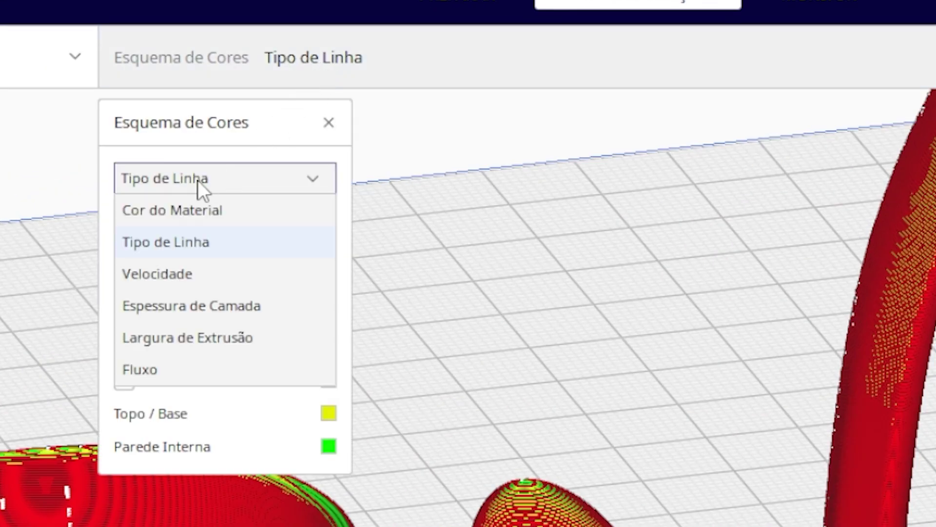
click(207, 299)
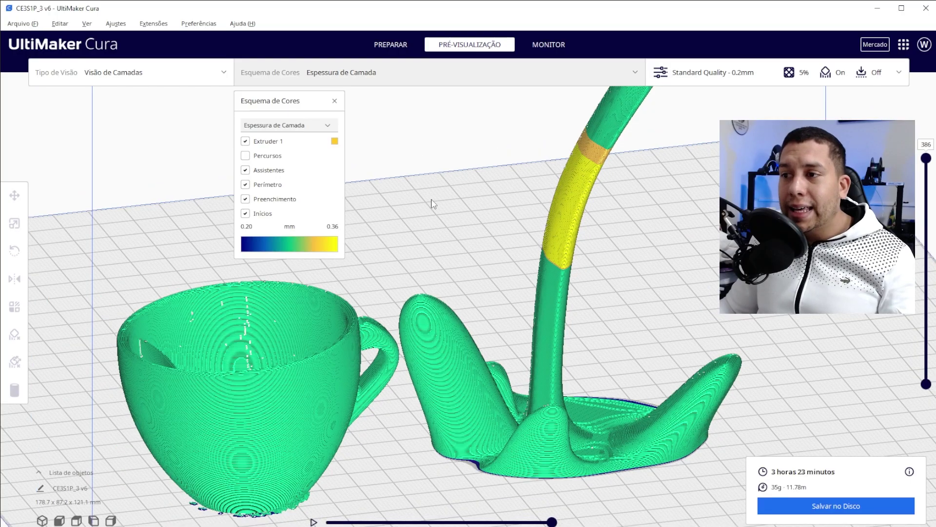
scroll(434, 200, down, 3)
middle_drag(824, 141, 541, 153)
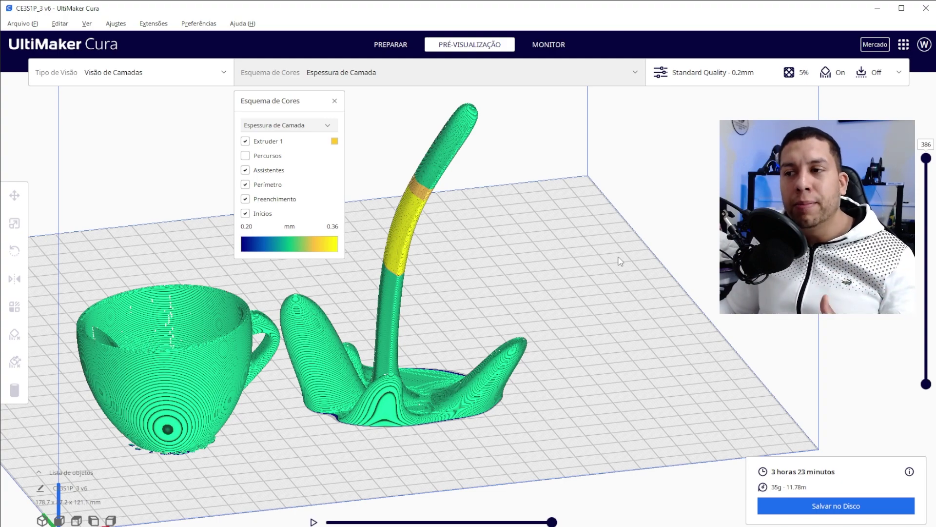
right_drag(531, 274, 428, 241)
click(335, 101)
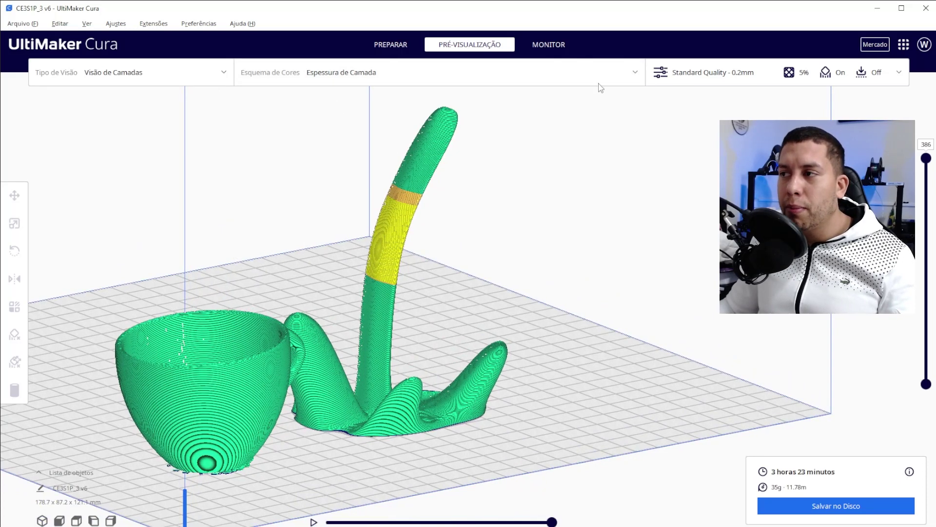
- Reopen the print settings, review the adaptive layer settings under Experimental and collapse that category
click(683, 74)
scroll(298, 263, up, 3)
scroll(286, 268, down, 4)
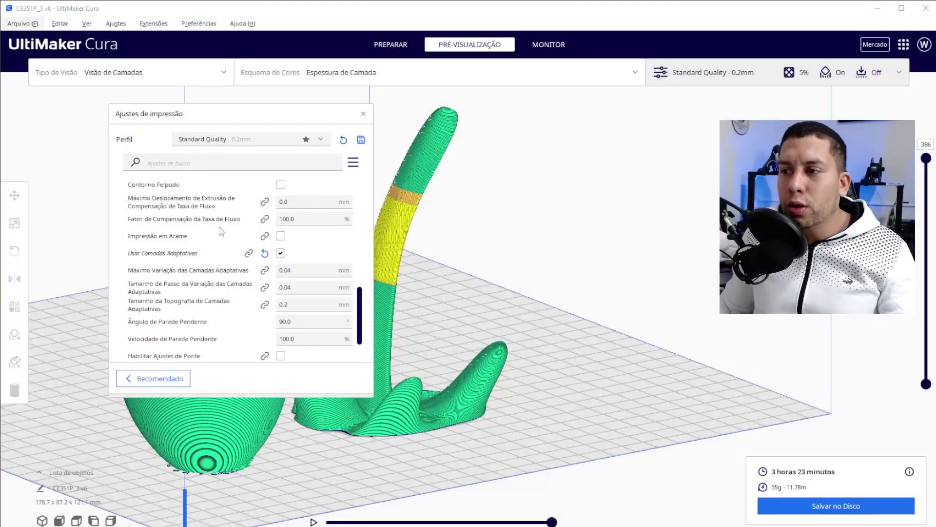
mouse_move(222, 232)
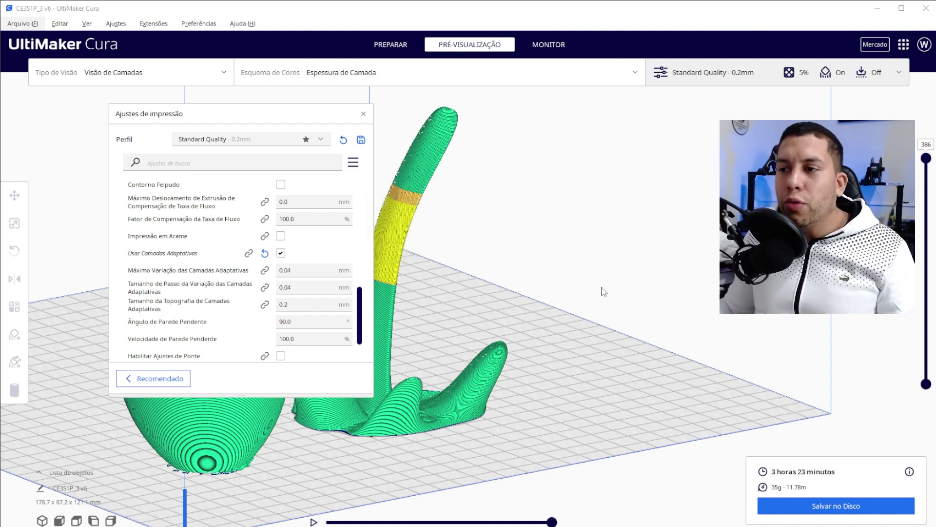
scroll(329, 233, up, 5)
scroll(328, 233, up, 4)
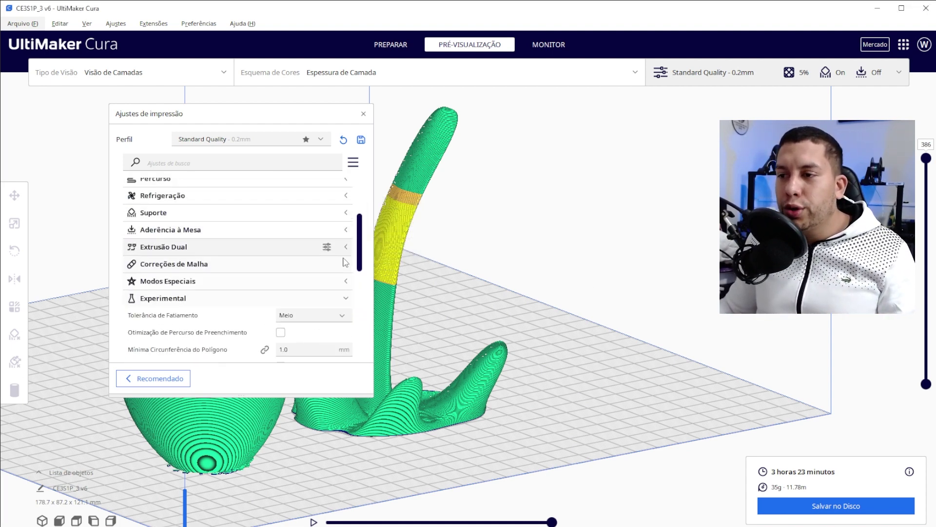
click(347, 300)
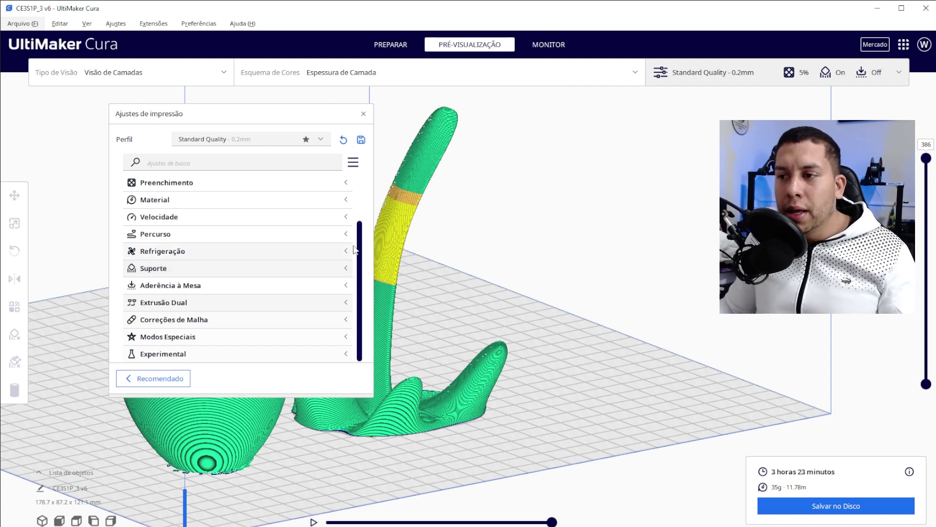
scroll(347, 274, up, 3)
scroll(371, 271, down, 3)
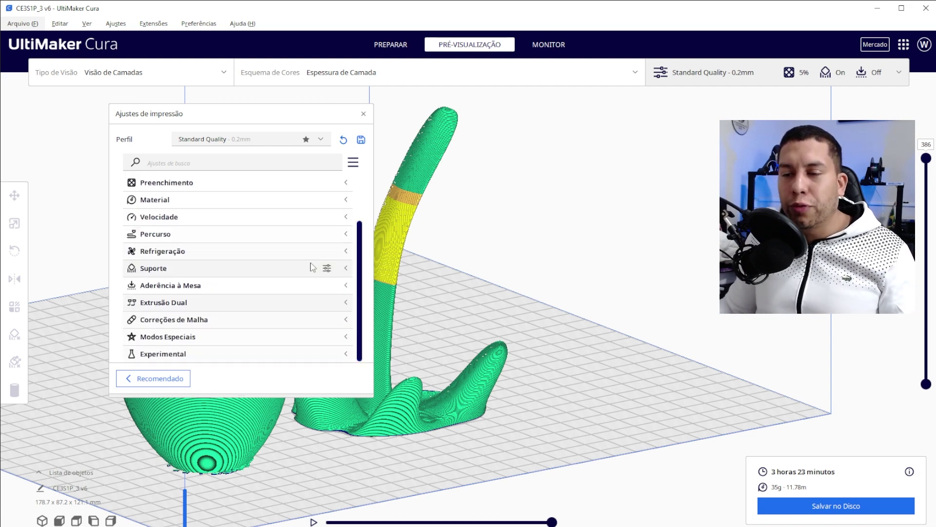
- Expand the Suporte category and choose Árvore as the Estrutura de Suporte
click(345, 272)
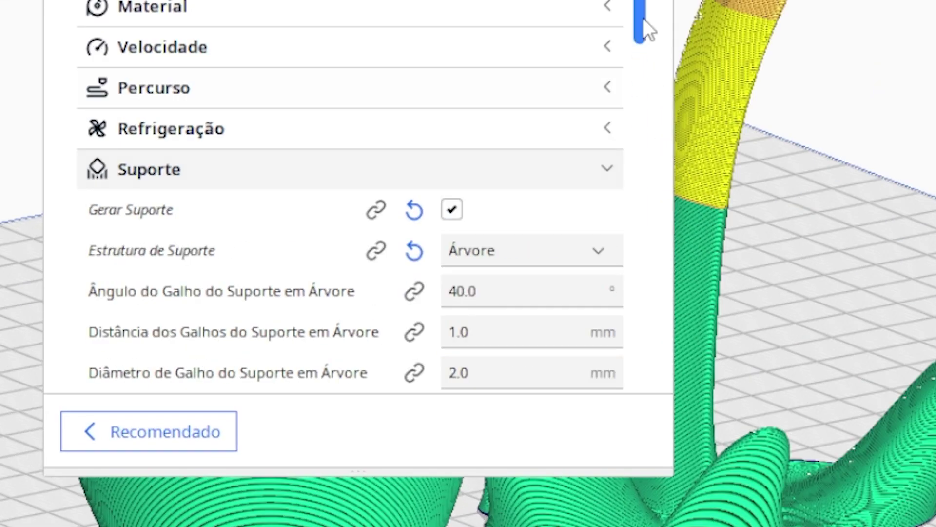
drag(643, 20, 650, 36)
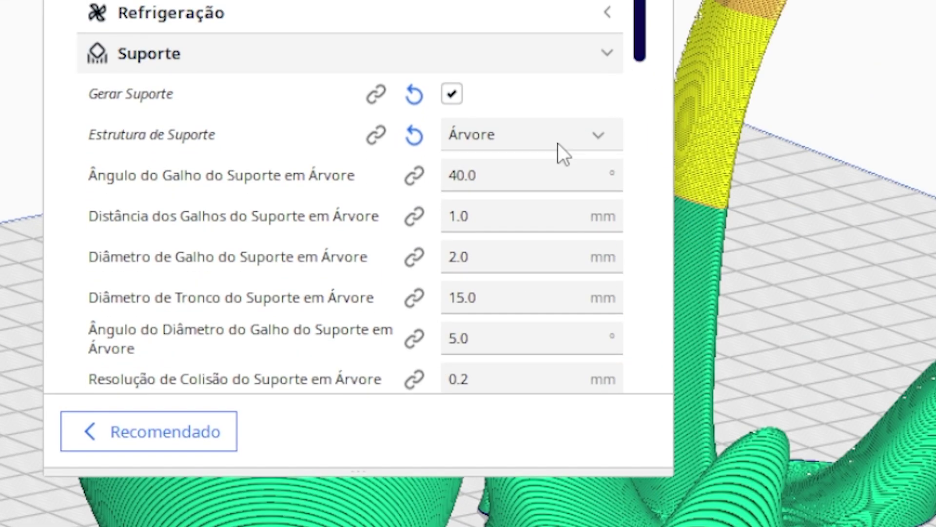
click(527, 142)
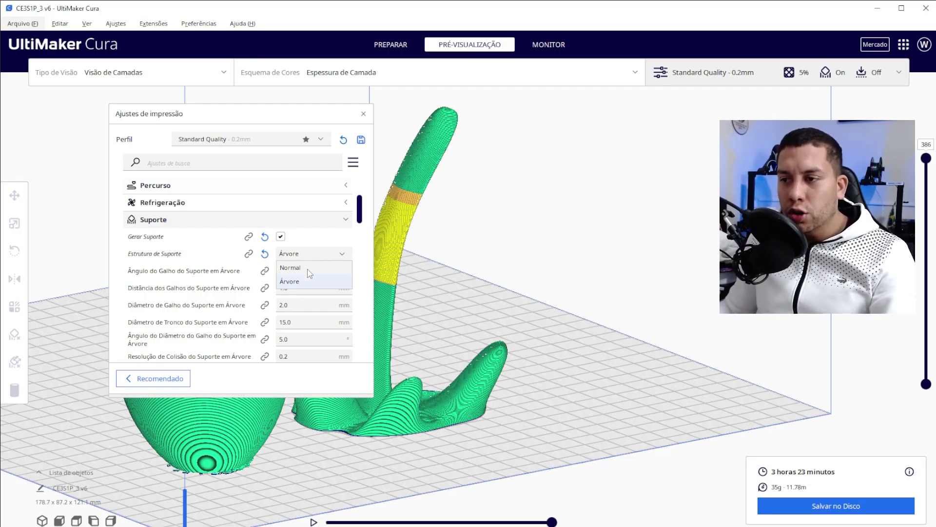
click(296, 282)
- Set Colocação dos Suportes to Em Todo Lugar in the support settings
scroll(363, 223, down, 2)
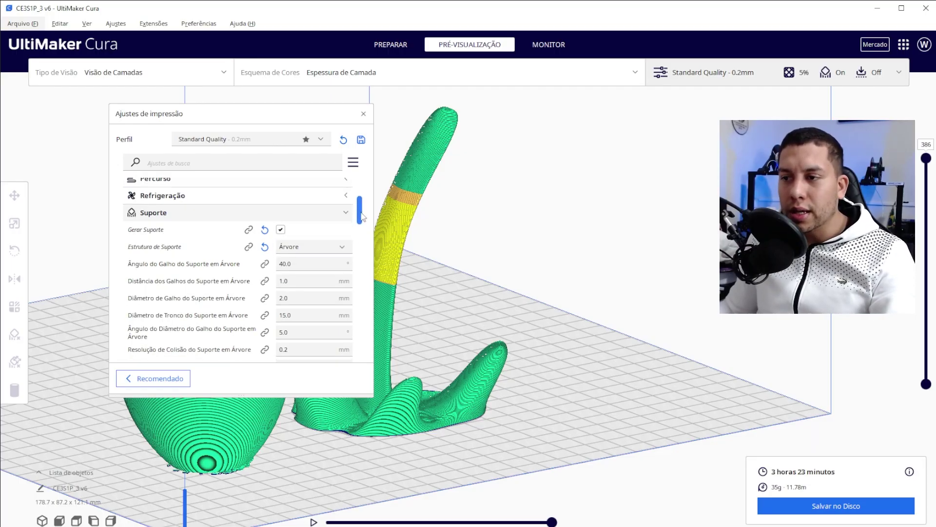
scroll(364, 223, down, 2)
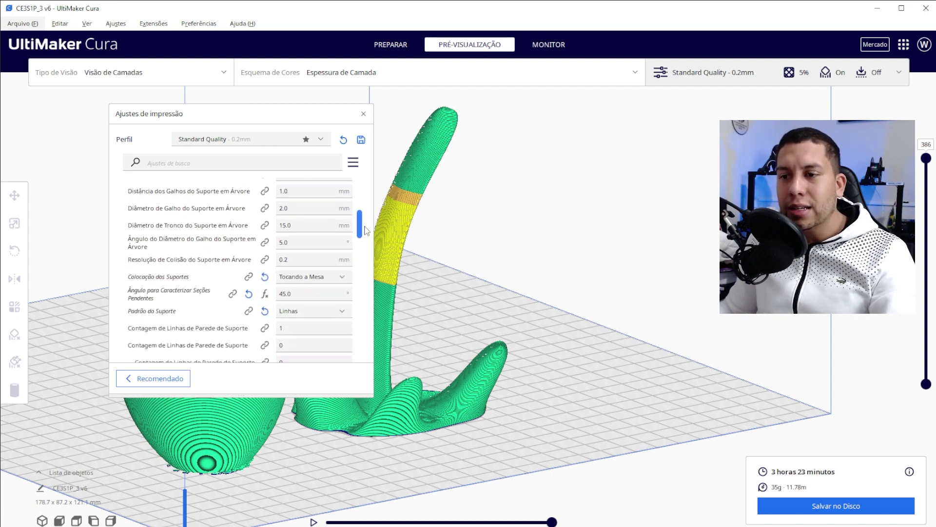
mouse_move(161, 278)
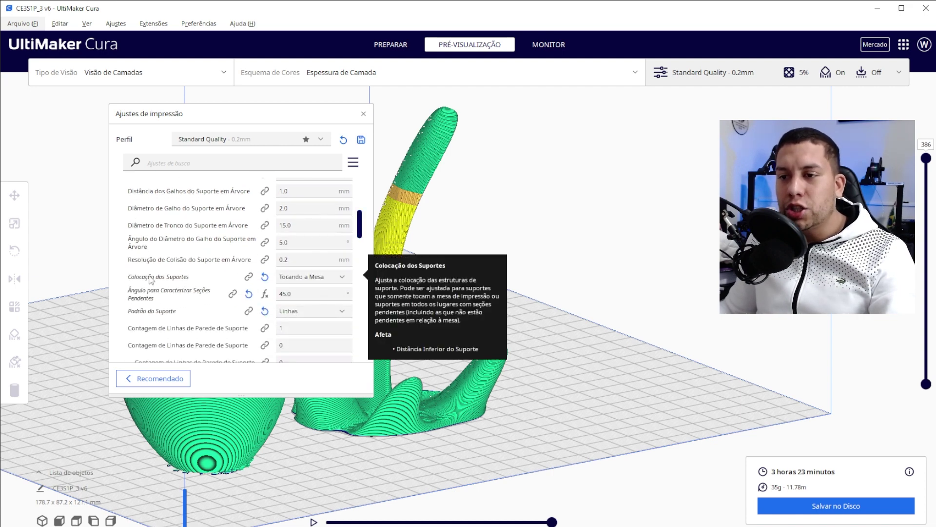
click(302, 280)
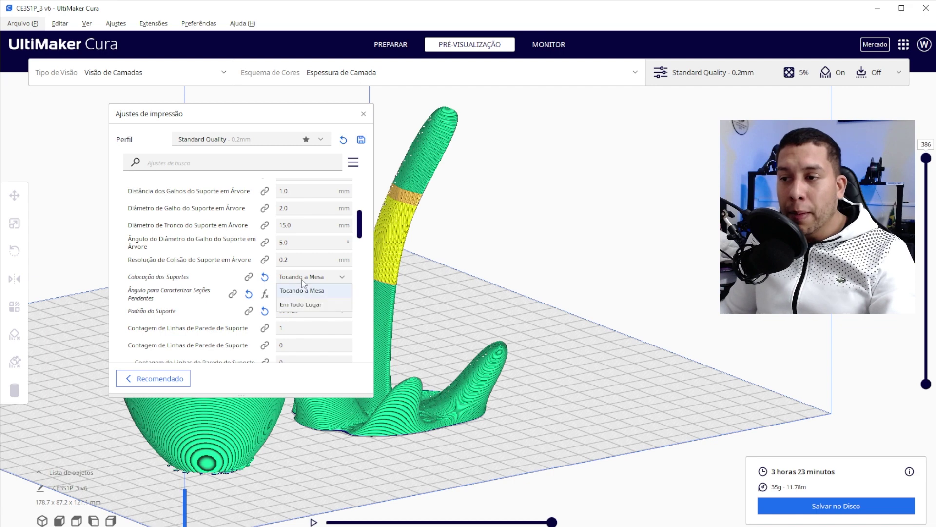
click(307, 305)
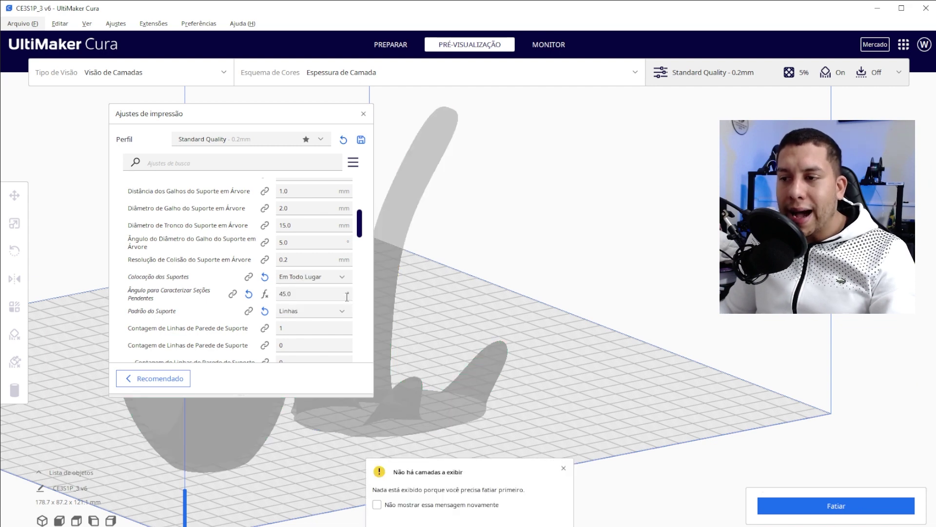
click(308, 280)
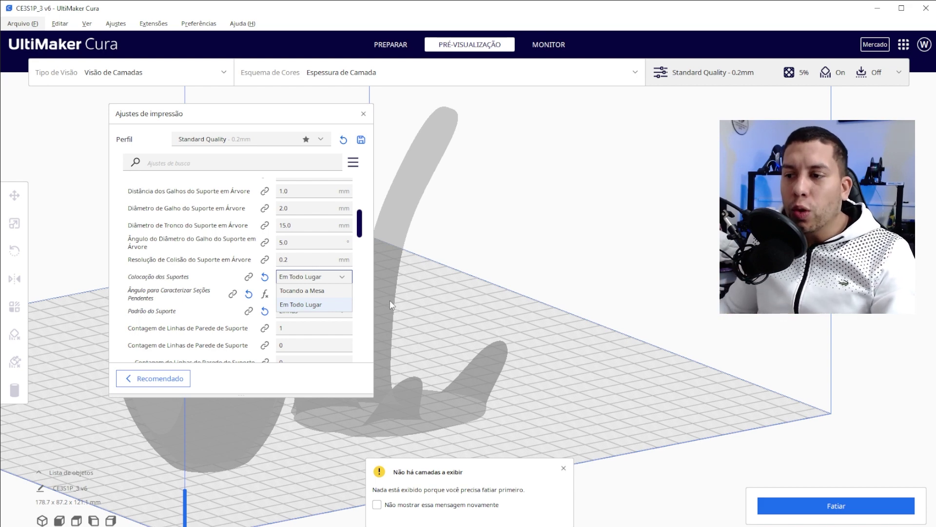
click(298, 305)
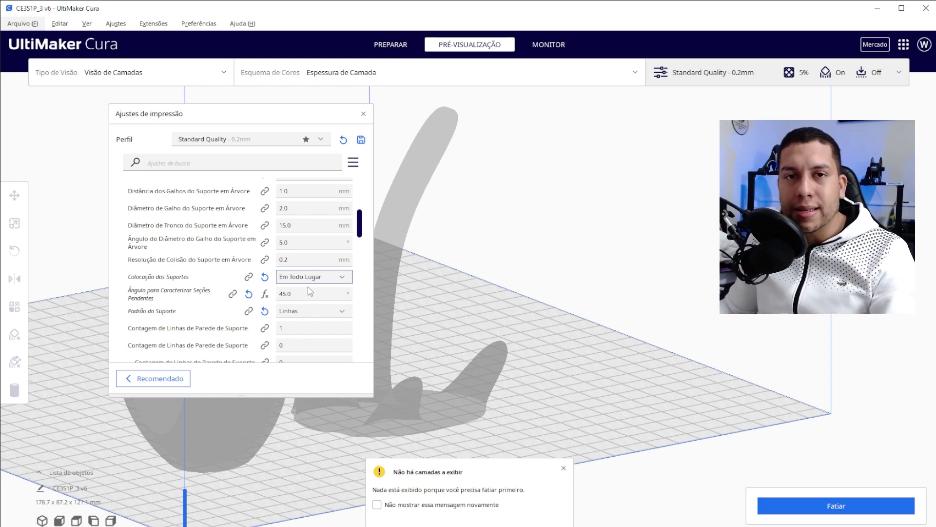
- Change Colocação dos Suportes back to Tocando a Mesa
mouse_move(310, 291)
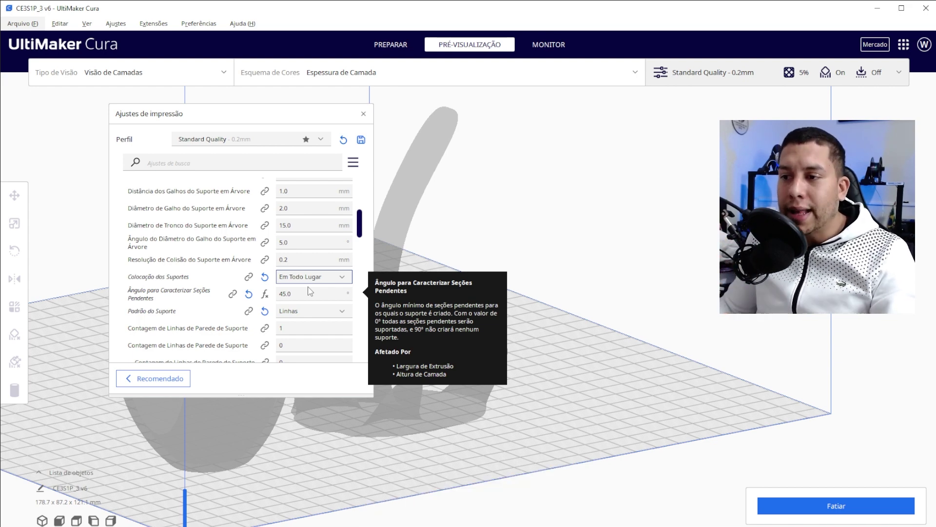
click(303, 277)
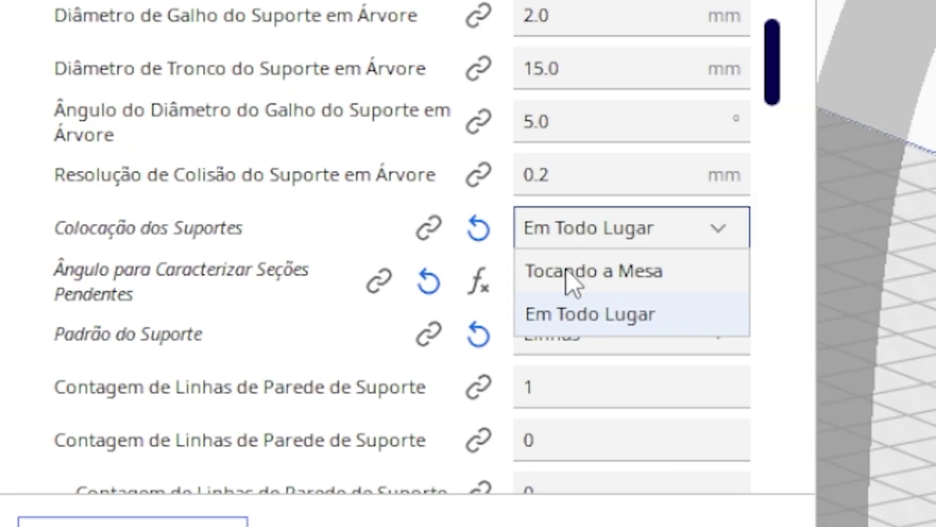
click(568, 276)
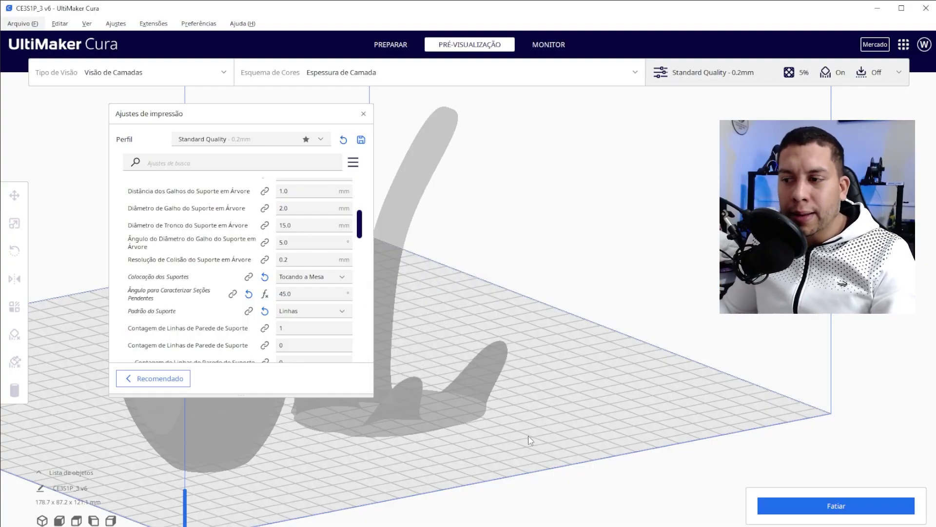
- Return to the model preparation view and collapse the Suporte category
click(391, 44)
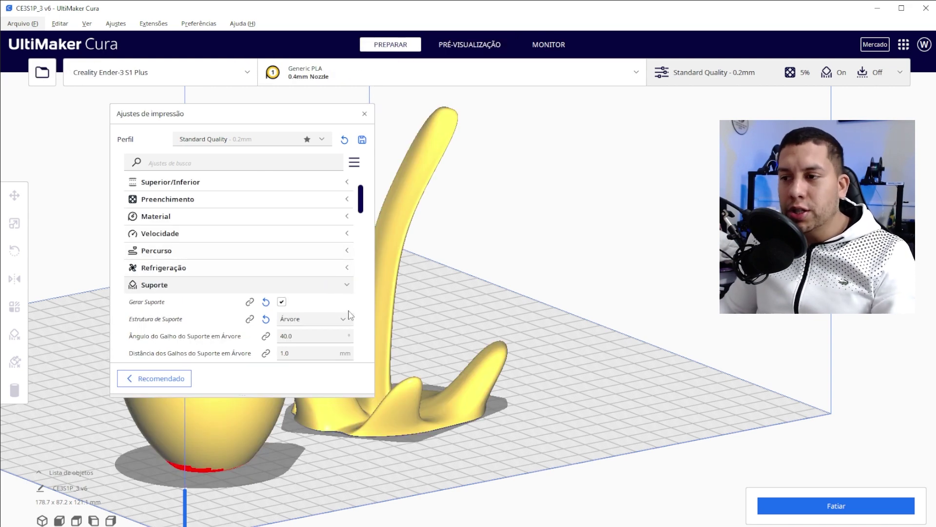
click(347, 285)
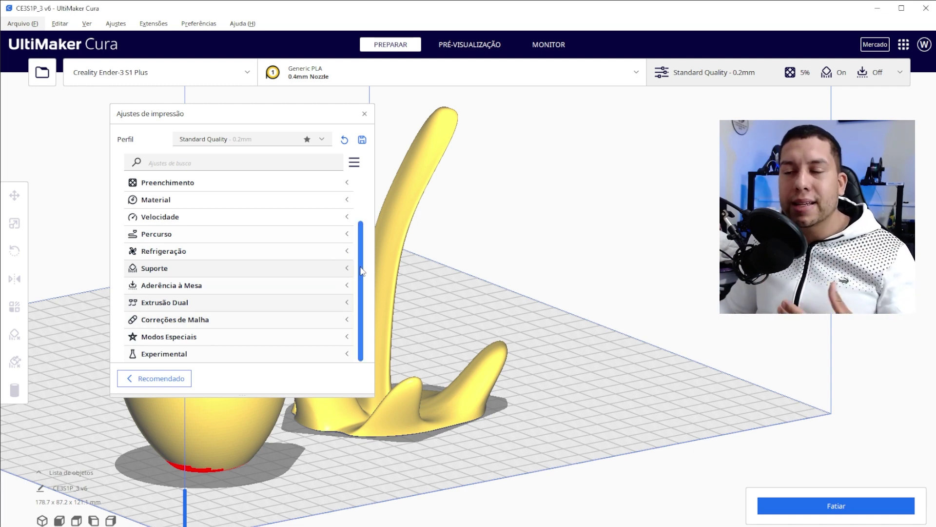
scroll(363, 272, up, 1)
scroll(363, 280, down, 1)
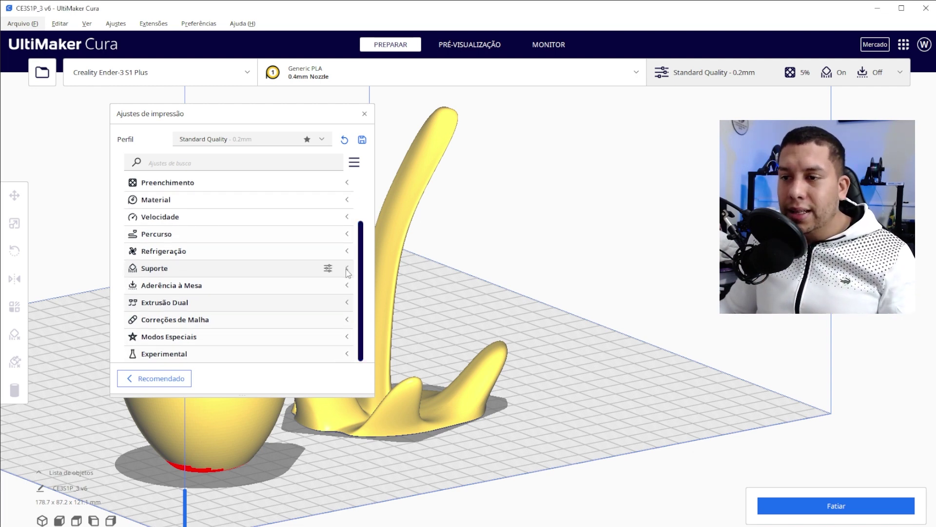
- Expand the Suporte category again and examine the Distância em Z do Suporte value without changing it
click(348, 272)
scroll(294, 305, down, 10)
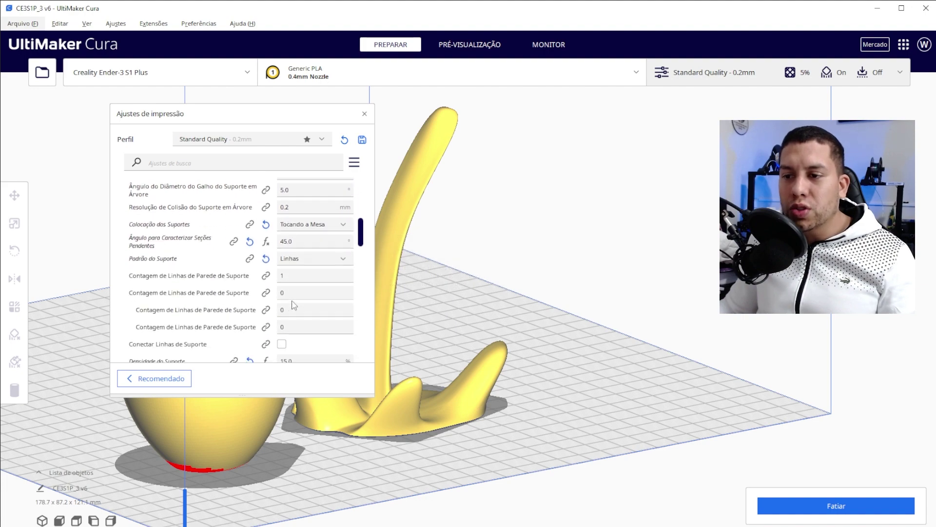
scroll(294, 305, down, 8)
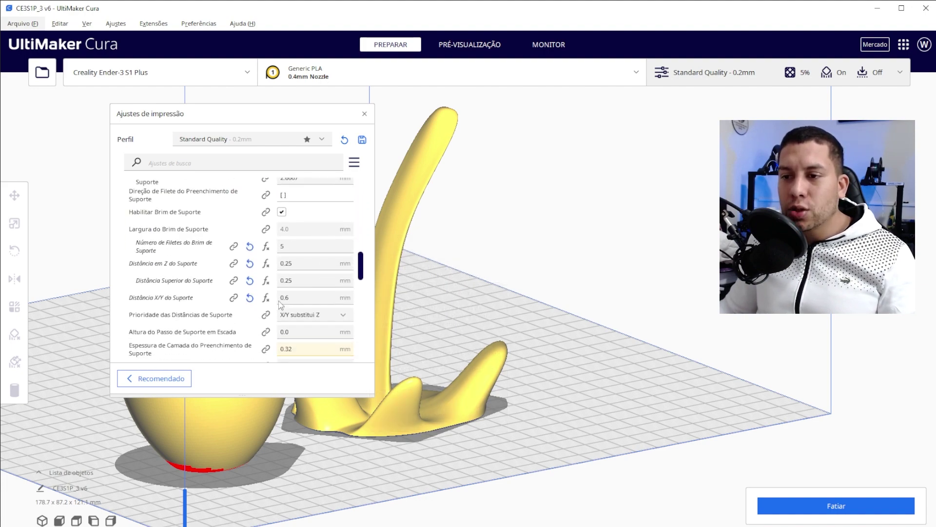
mouse_move(165, 263)
drag(293, 261, 287, 261)
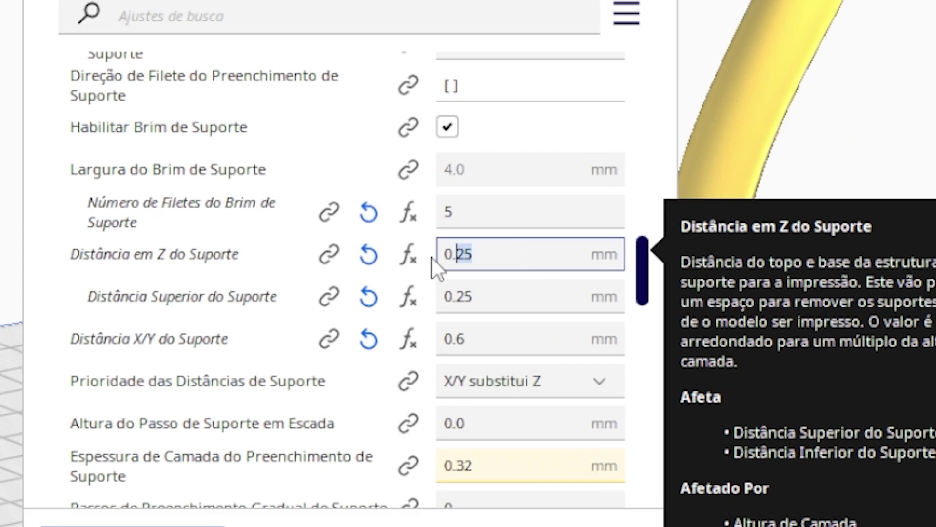
drag(474, 259, 458, 258)
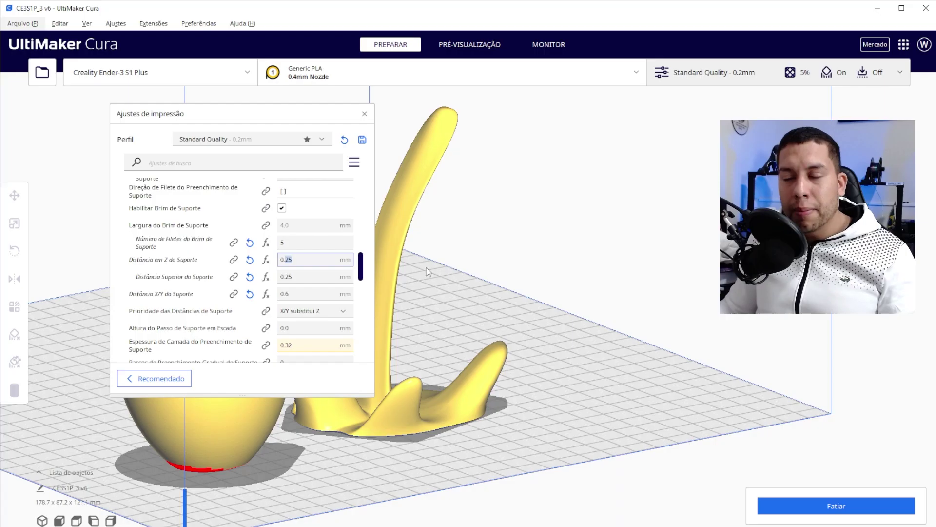
click(543, 303)
scroll(427, 274, up, 5)
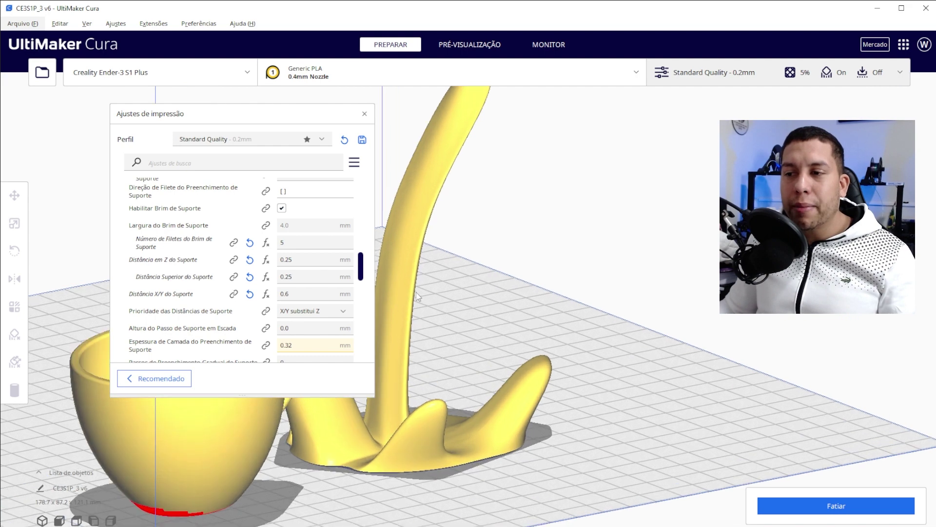